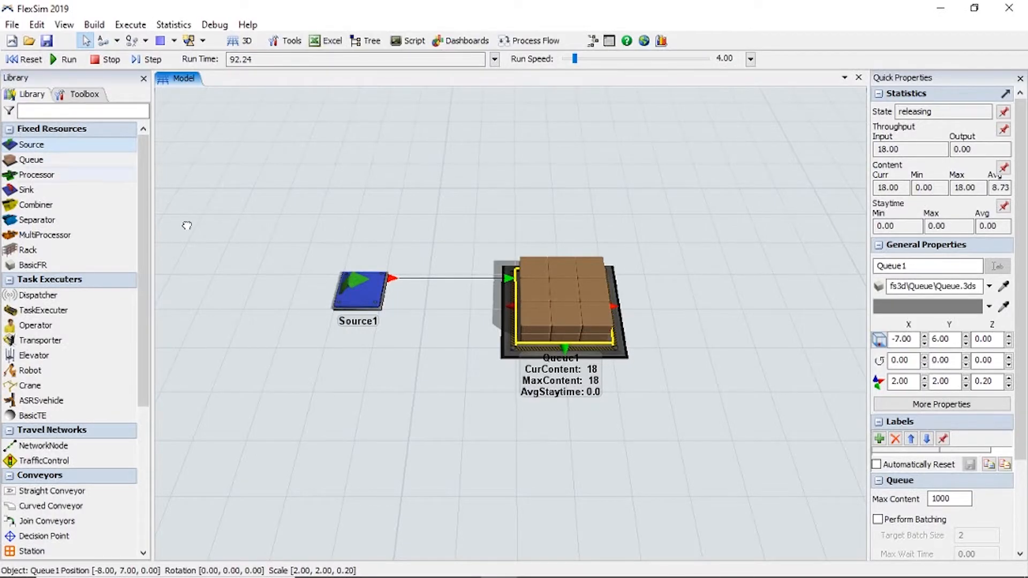
Add two more sources beside Source1, one at about X -11.20, Y 4.47 and the other at about X -10.47, Y 9.47.
{"action": "left_click_drag", "start_coordinate": [399, 385], "coordinate": [348, 380]}
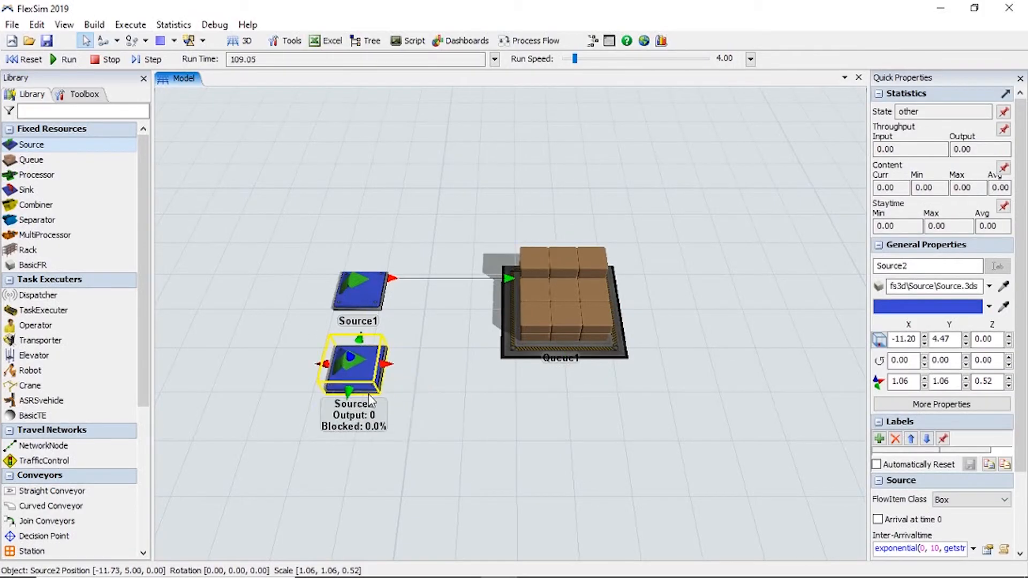
{"action": "left_click_drag", "start_coordinate": [418, 202], "coordinate": [338, 166]}
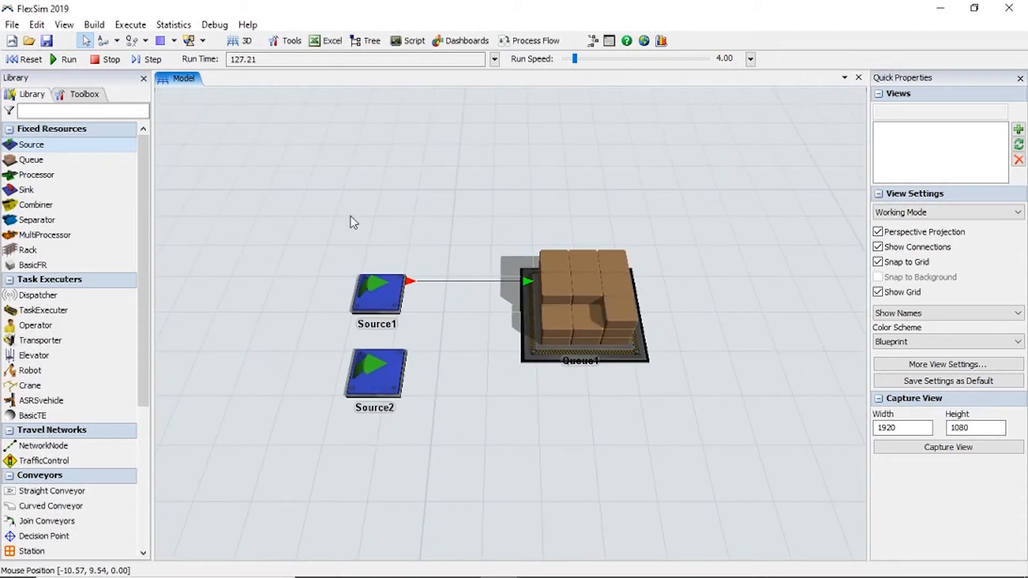
{"action": "double_click", "coordinate": [416, 186]}
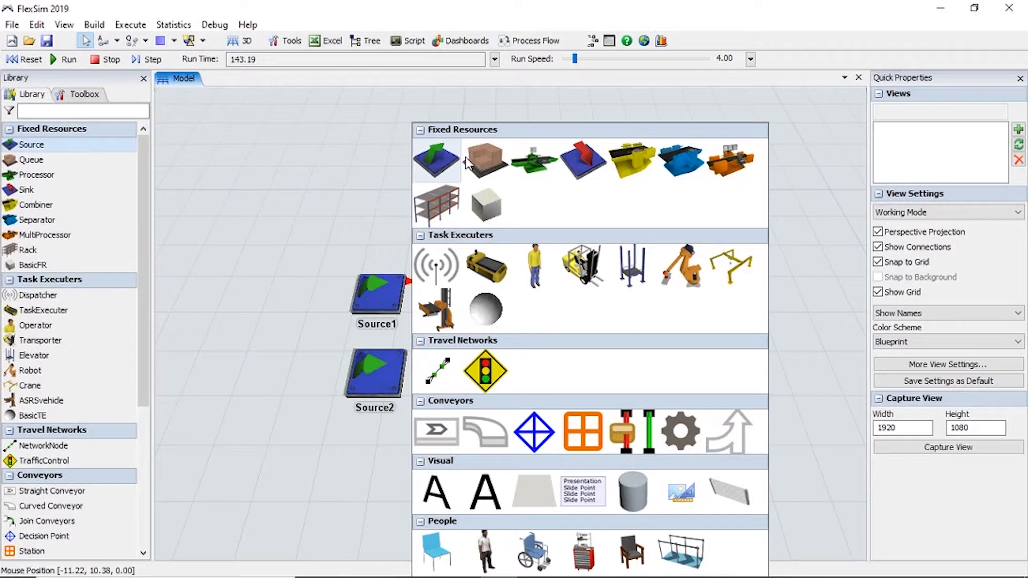
{"action": "left_click", "coordinate": [437, 161]}
{"action": "left_click_drag", "start_coordinate": [433, 204], "coordinate": [403, 229]}
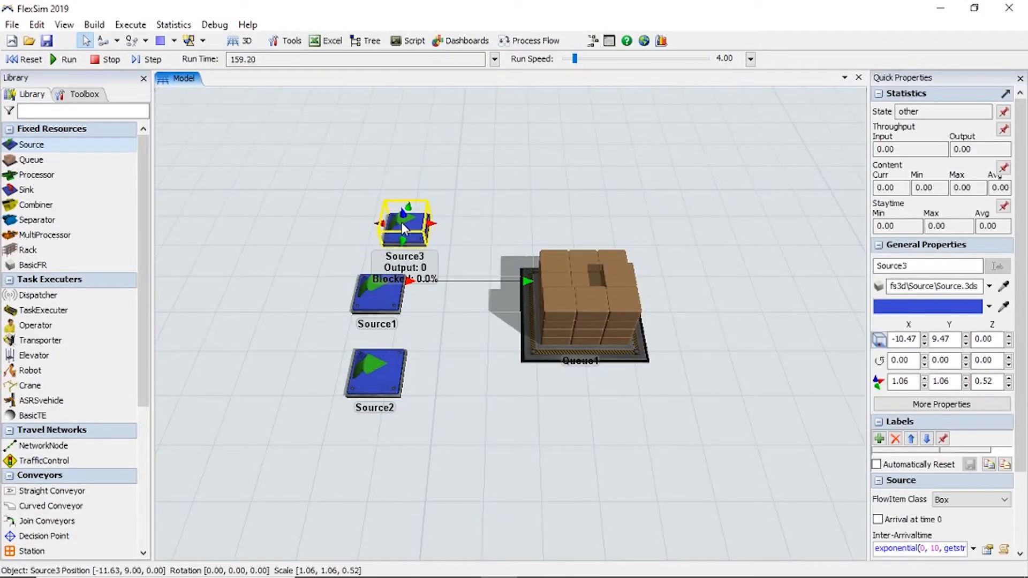
{"action": "left_click", "coordinate": [483, 175]}
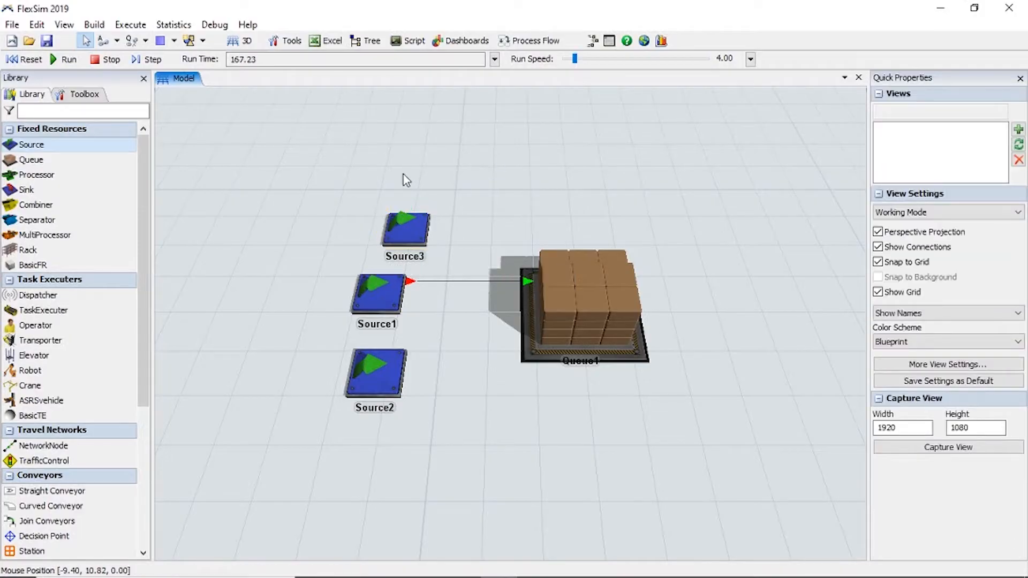
Set Source1's FlowItem Class to Sphere and check it with a short simulation run, resetting the model before and after.
{"action": "left_click", "coordinate": [30, 59]}
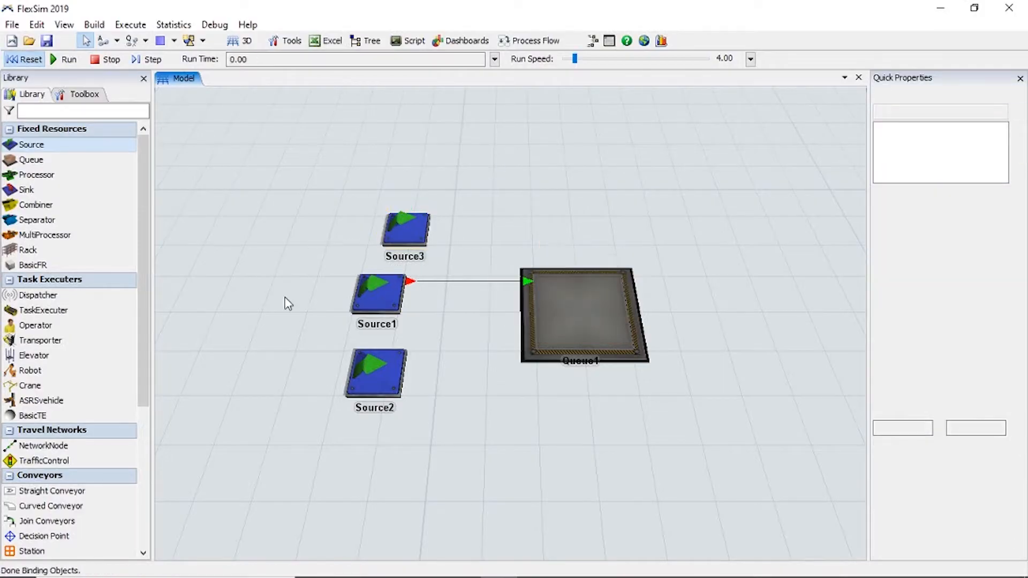
{"action": "double_click", "coordinate": [374, 310]}
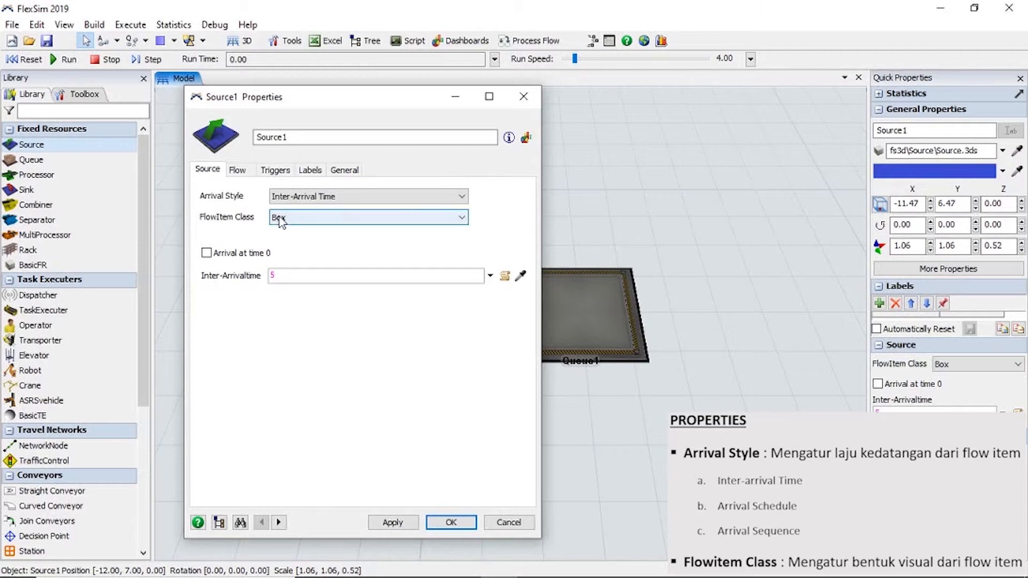
{"action": "left_click", "coordinate": [306, 224]}
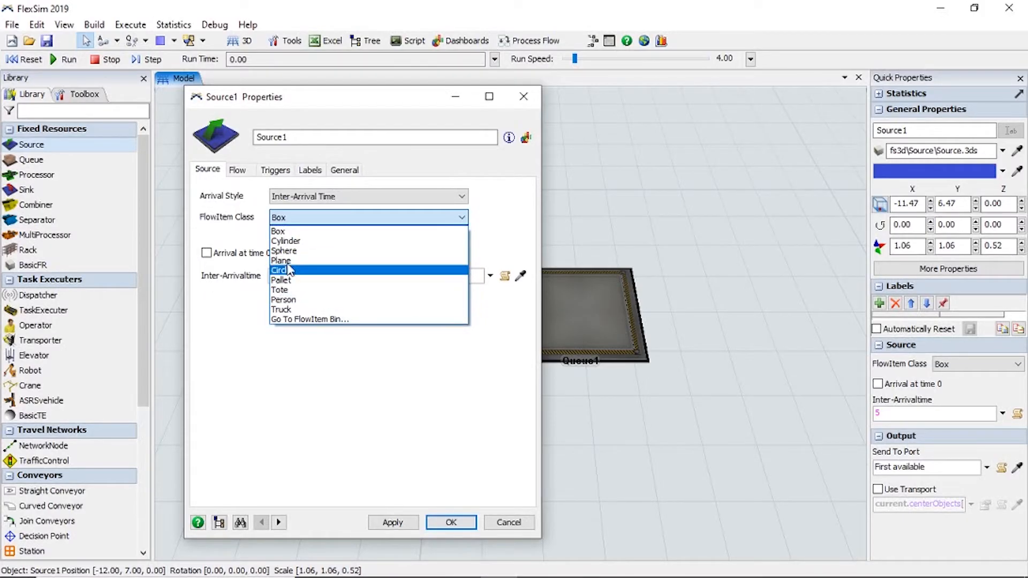
{"action": "left_click", "coordinate": [294, 251]}
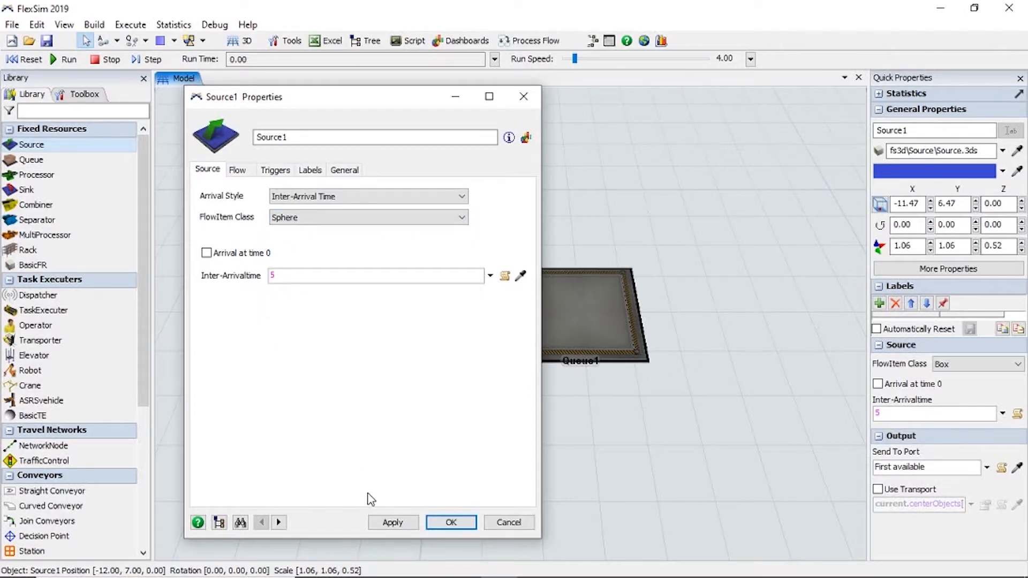
{"action": "left_click", "coordinate": [392, 528]}
{"action": "left_click", "coordinate": [449, 522]}
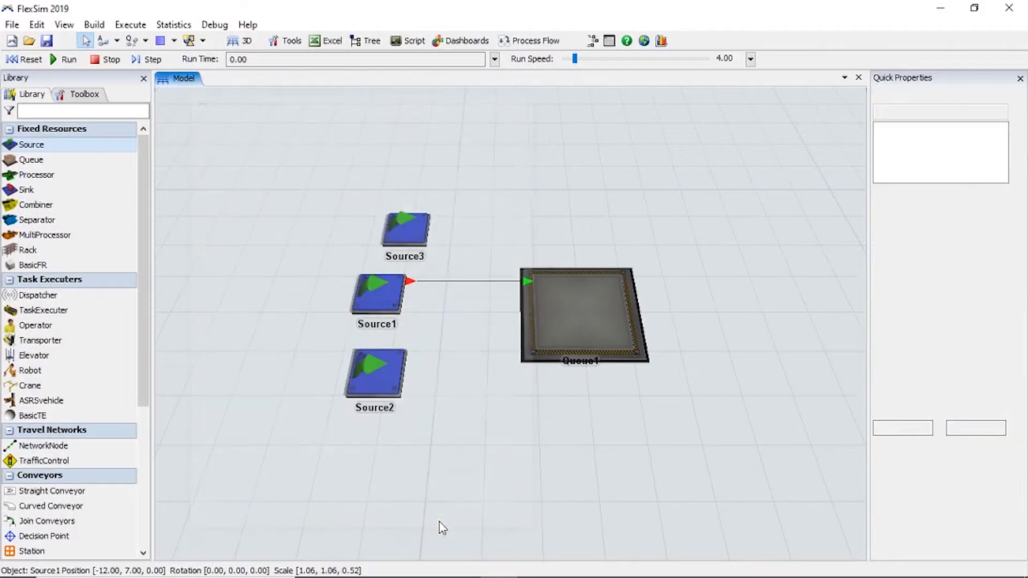
{"action": "left_click", "coordinate": [59, 59]}
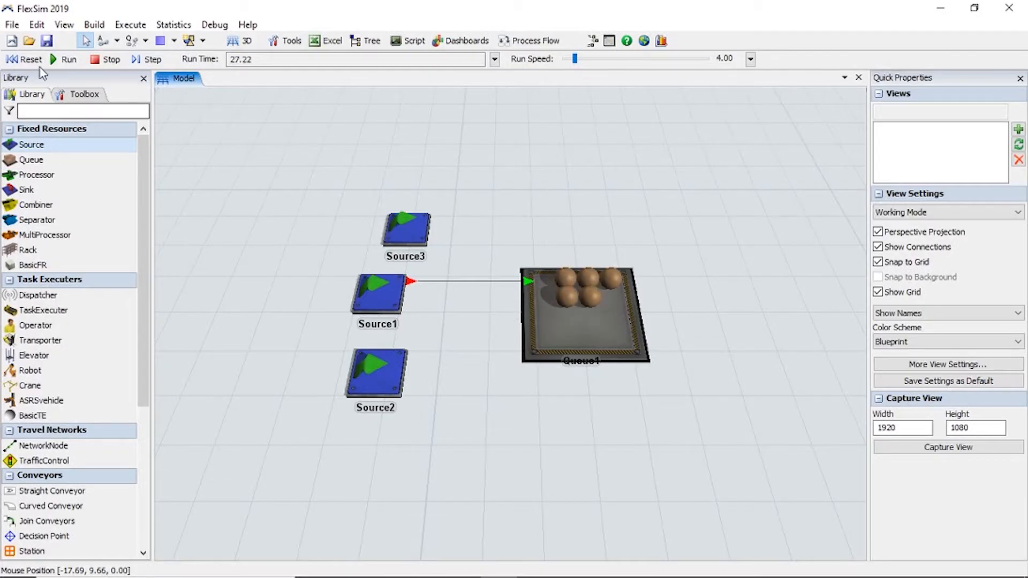
{"action": "left_click", "coordinate": [25, 60]}
Keep Source1's Arrival Style as Inter-Arrival Time, set its Inter-Arrivaltime to 10, and test it with a short run and reset.
{"action": "left_click", "coordinate": [384, 299]}
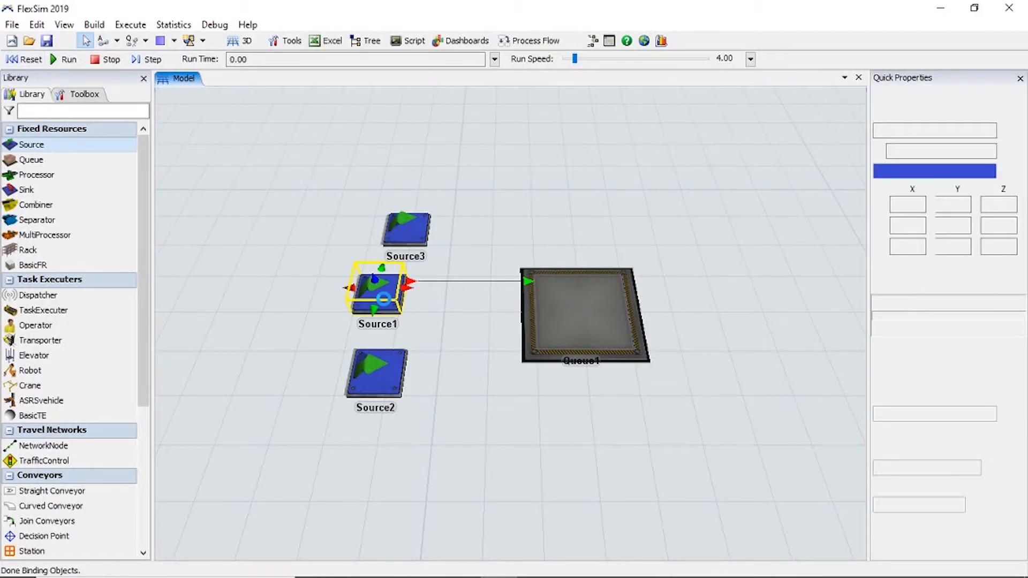
{"action": "double_click", "coordinate": [383, 298]}
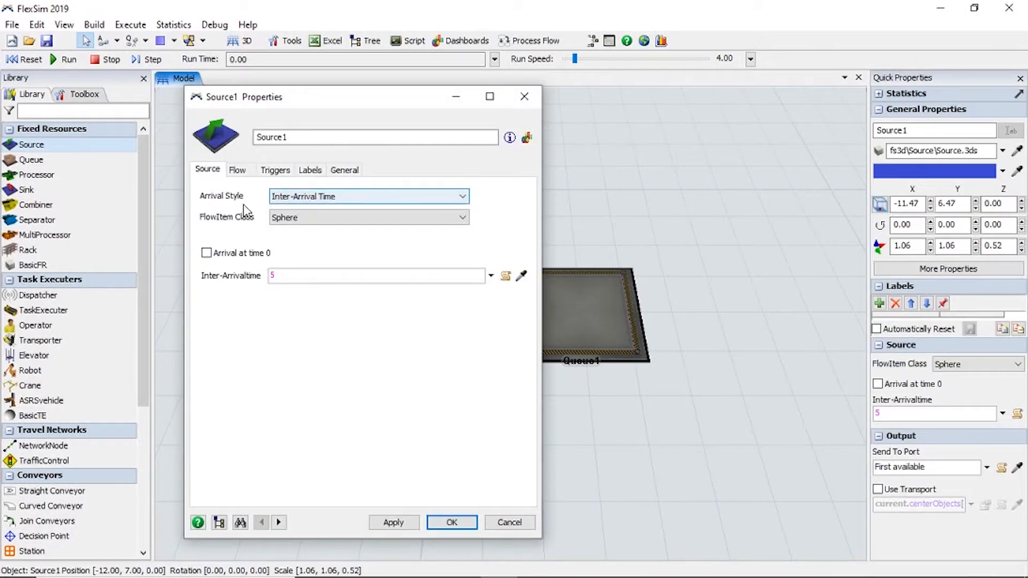
{"action": "left_click", "coordinate": [327, 197]}
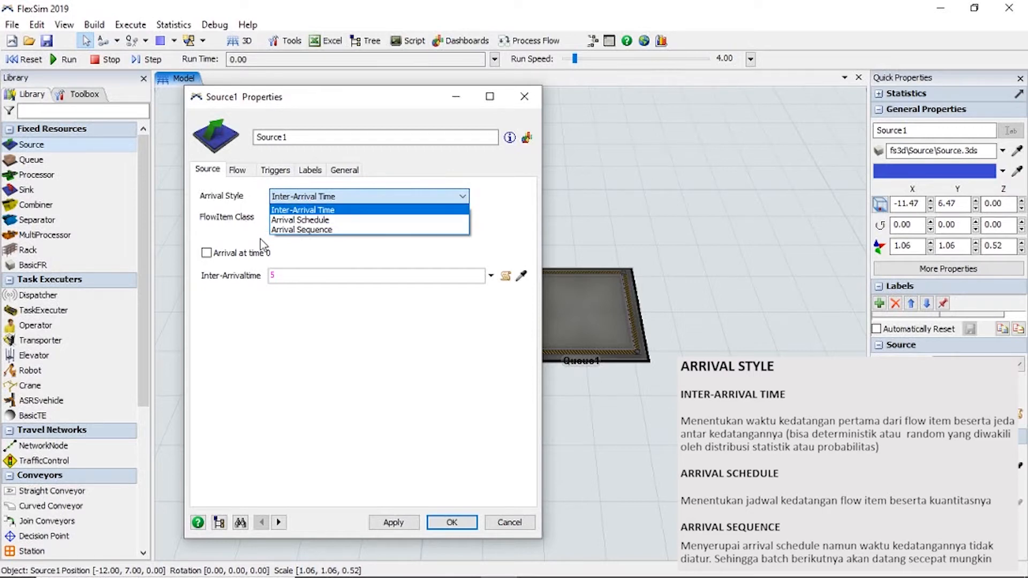
{"action": "left_click", "coordinate": [339, 213]}
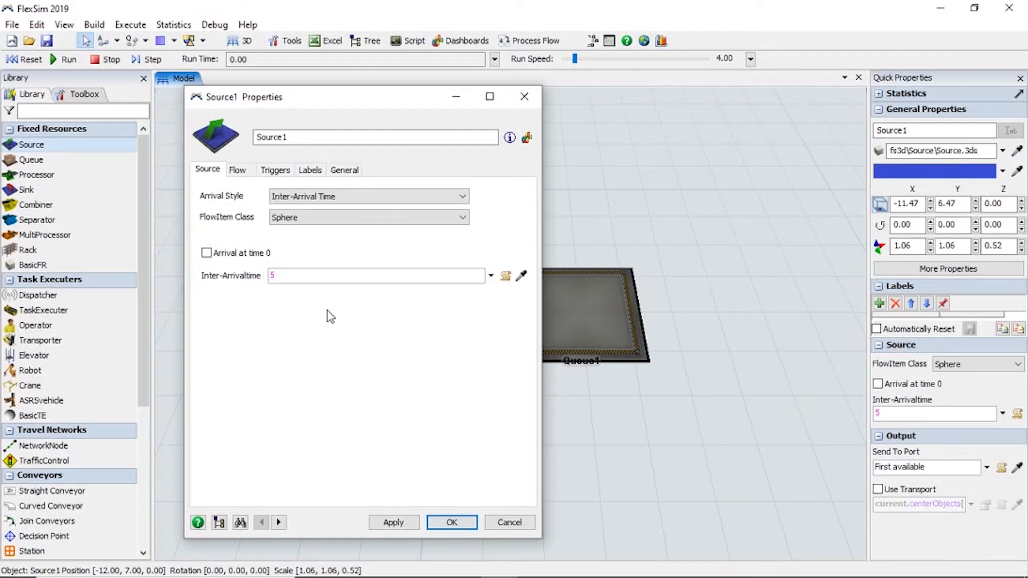
{"action": "left_click", "coordinate": [490, 276]}
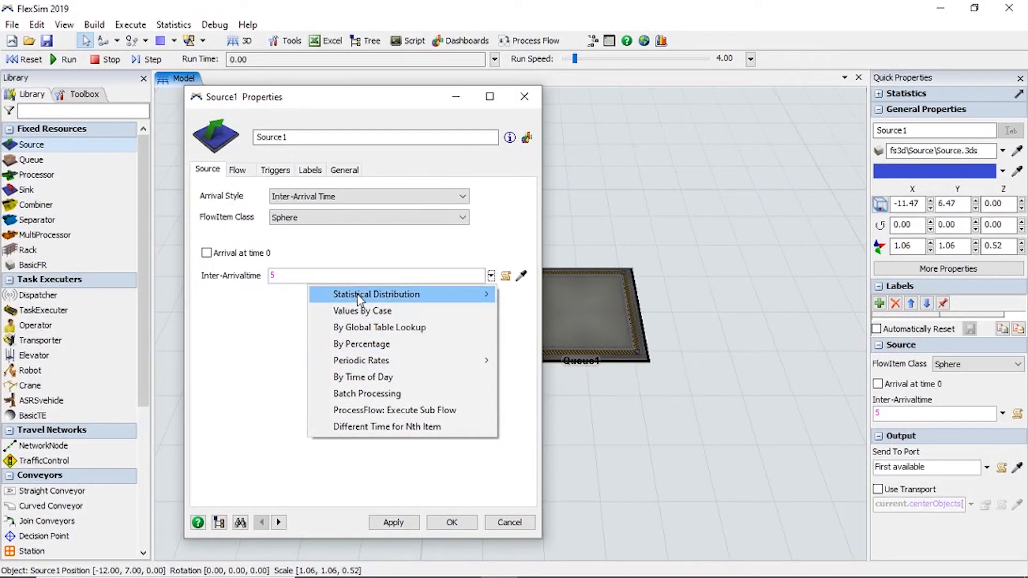
{"action": "mouse_move", "coordinate": [357, 297]}
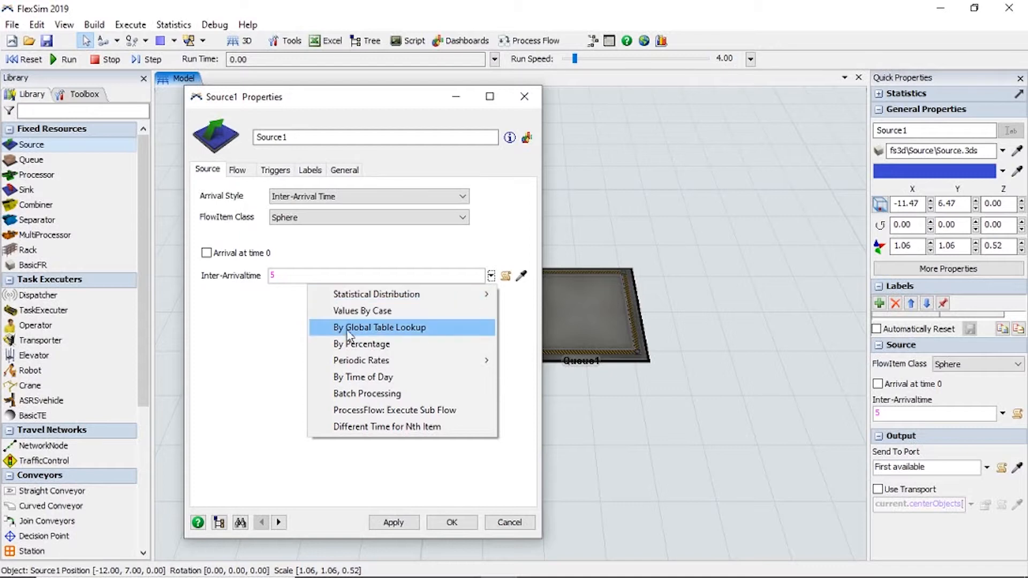
{"action": "mouse_move", "coordinate": [349, 362]}
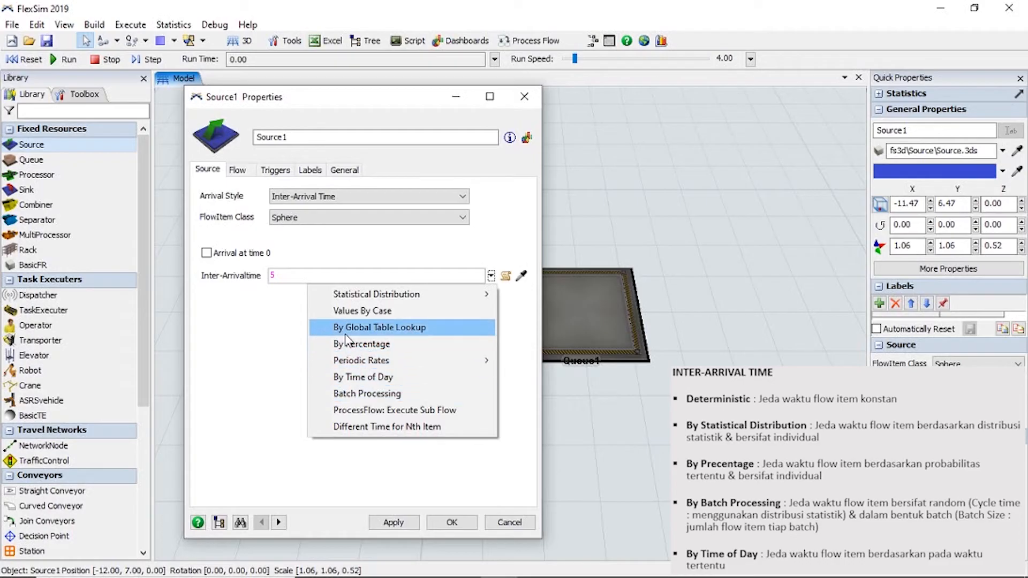
{"action": "left_click", "coordinate": [332, 277]}
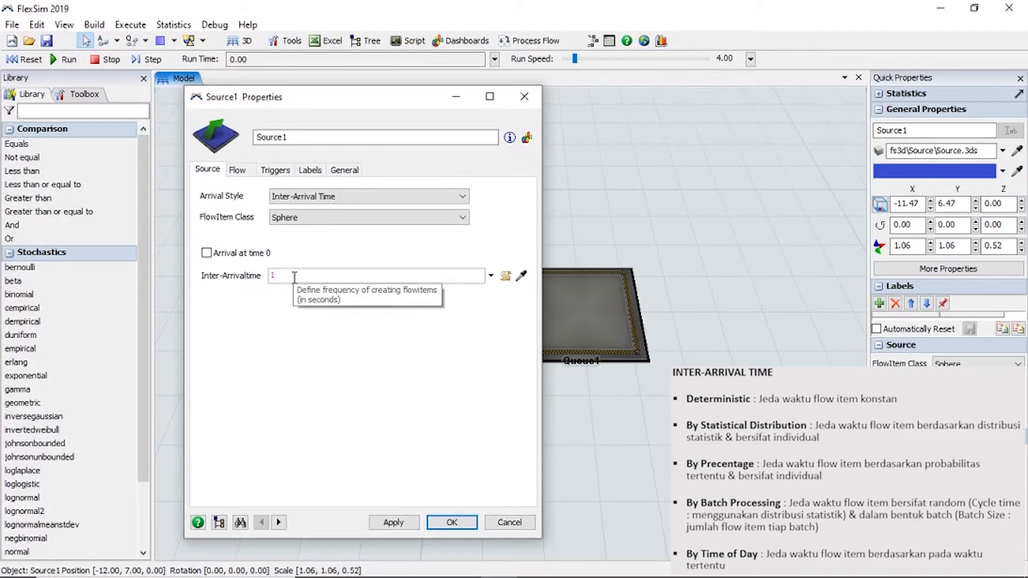
{"action": "left_click", "coordinate": [332, 356]}
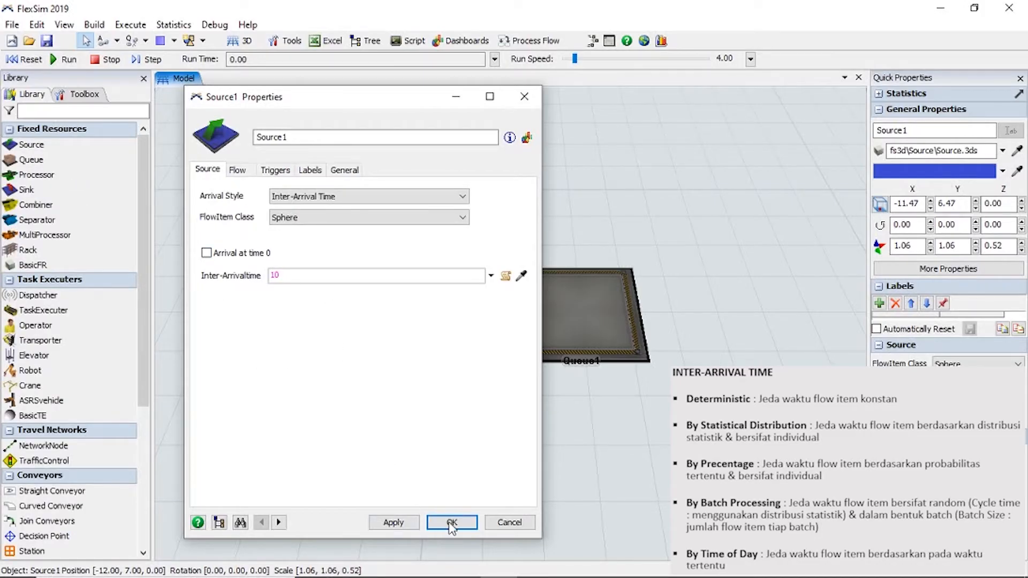
{"action": "left_click", "coordinate": [450, 520]}
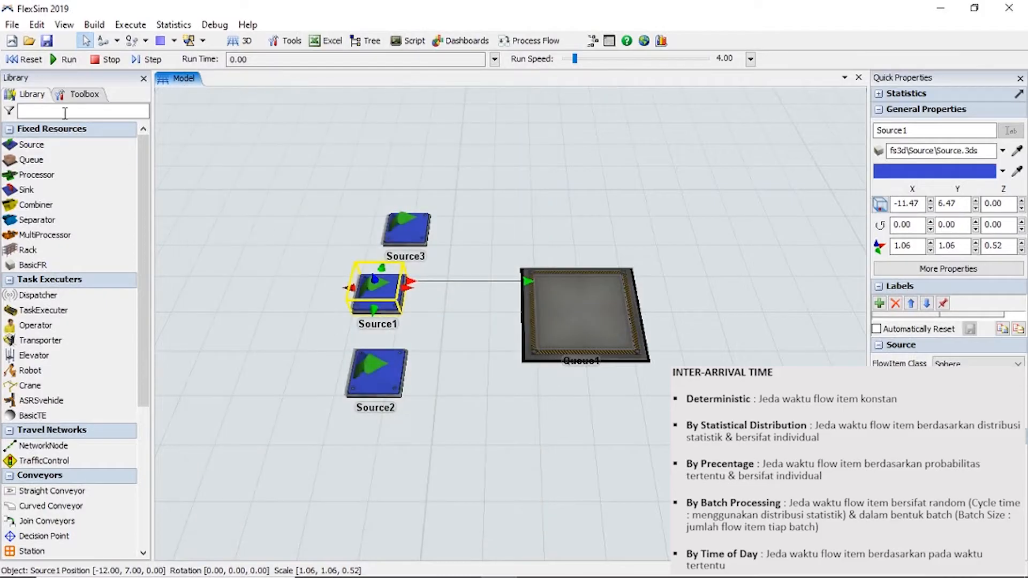
{"action": "left_click", "coordinate": [68, 58]}
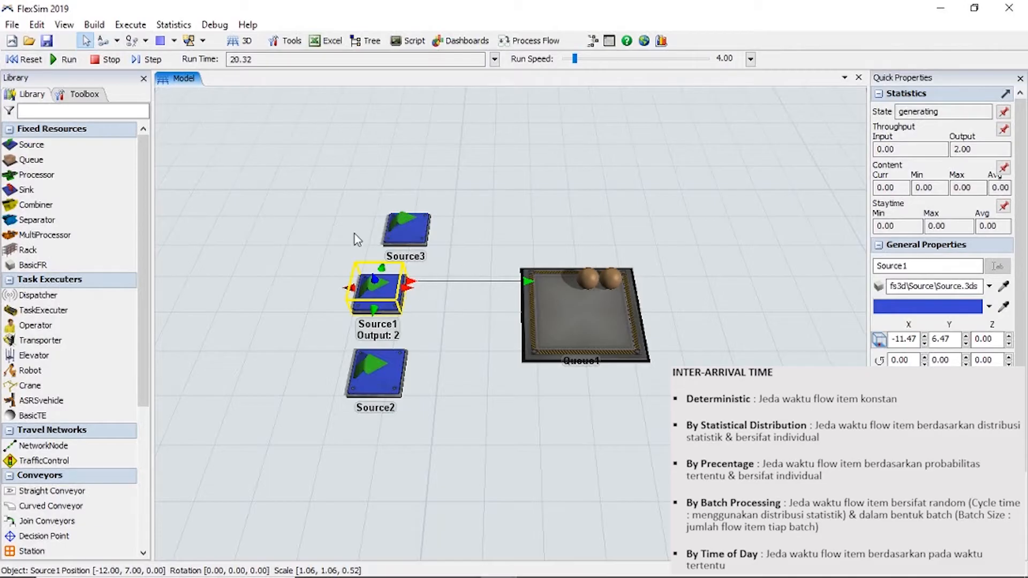
{"action": "left_click", "coordinate": [34, 60]}
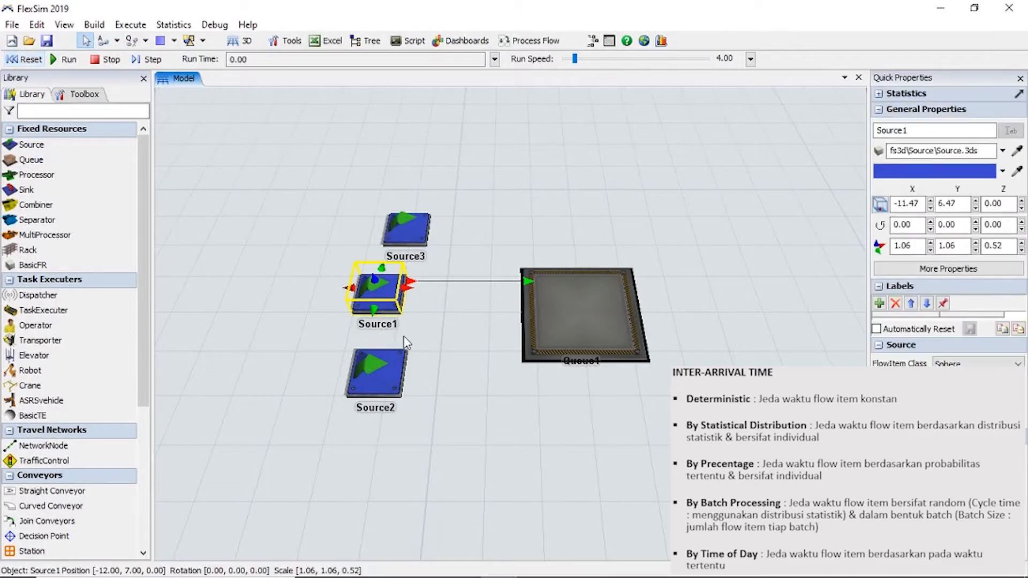
Set Source1's Inter-Arrivaltime to a normal distribution with mean 10.0 and Std Dev 2.0, and test it with a short run and reset.
{"action": "double_click", "coordinate": [376, 293]}
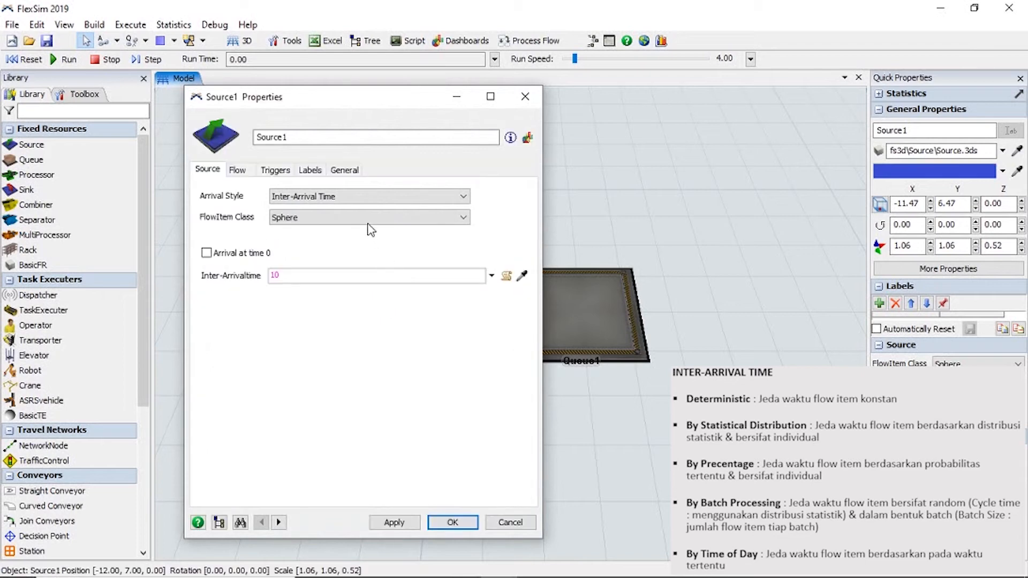
{"action": "left_click", "coordinate": [492, 276]}
{"action": "mouse_move", "coordinate": [411, 300]}
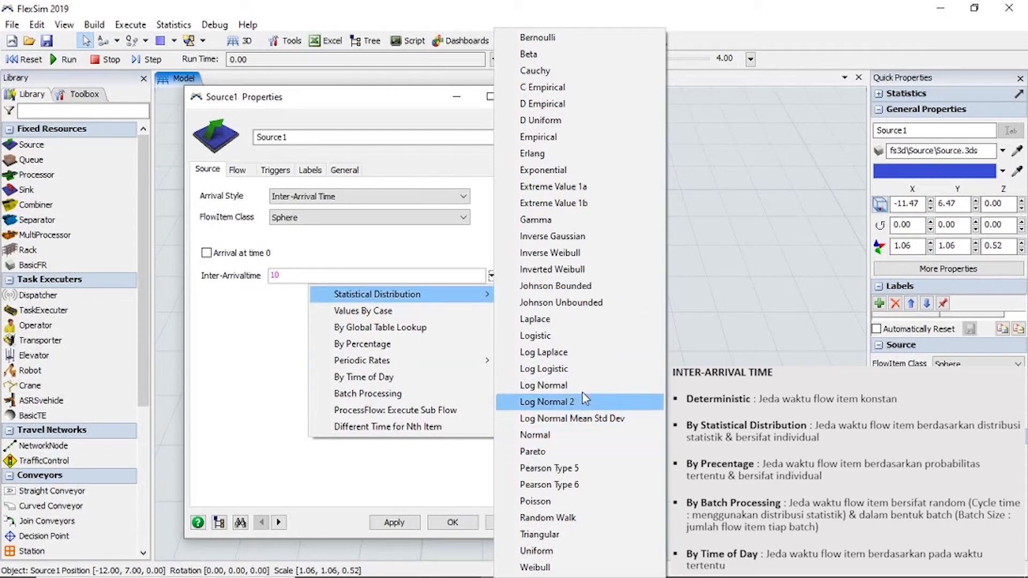
{"action": "left_click", "coordinate": [505, 434]}
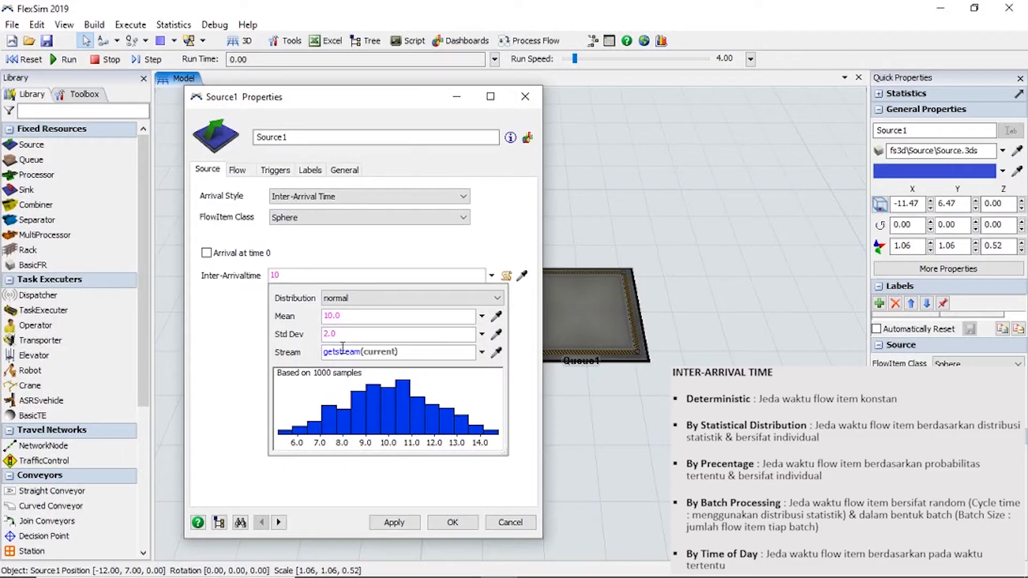
{"action": "left_click", "coordinate": [452, 523]}
{"action": "left_click", "coordinate": [453, 524]}
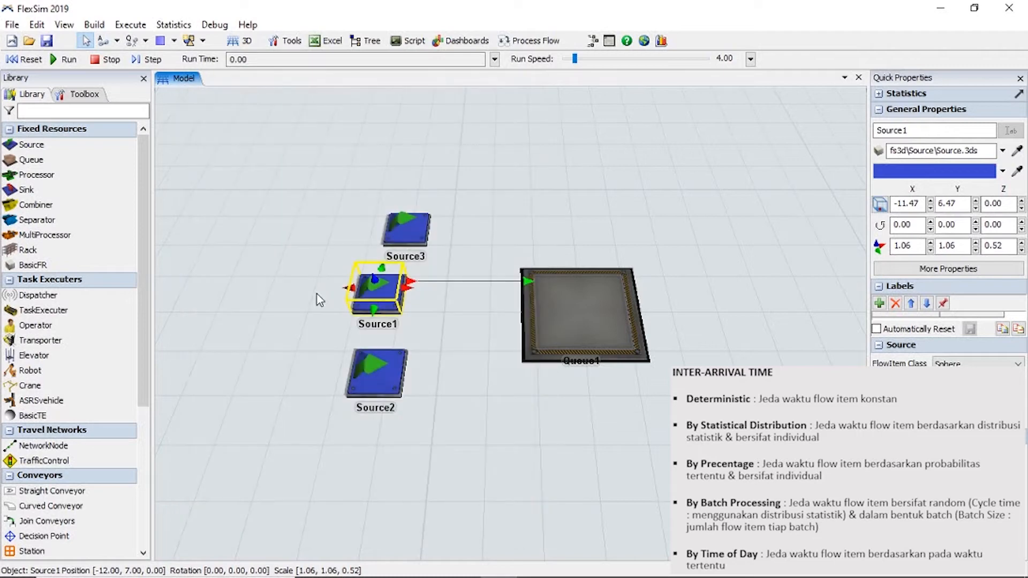
{"action": "left_click", "coordinate": [66, 60]}
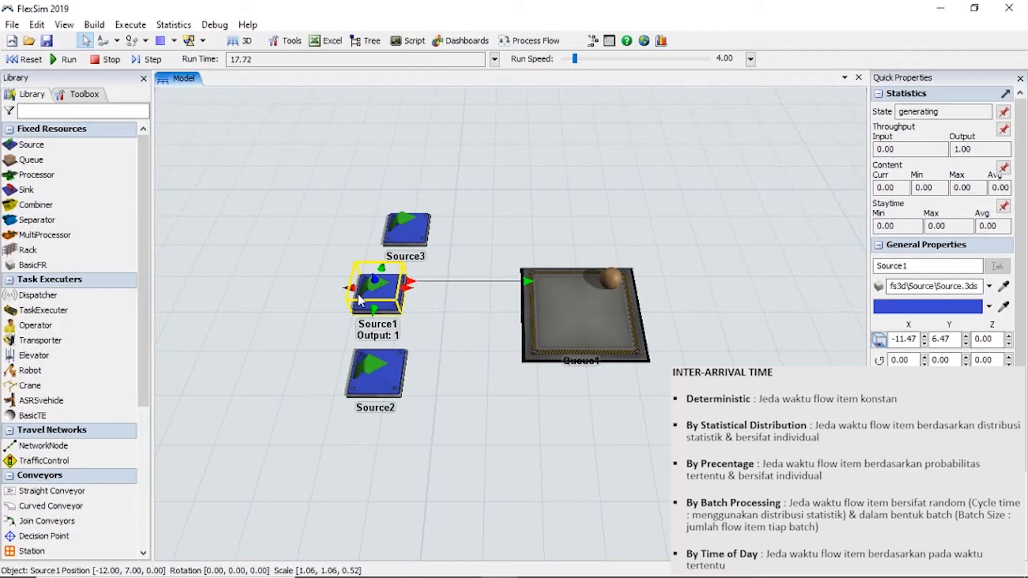
{"action": "left_click", "coordinate": [23, 59]}
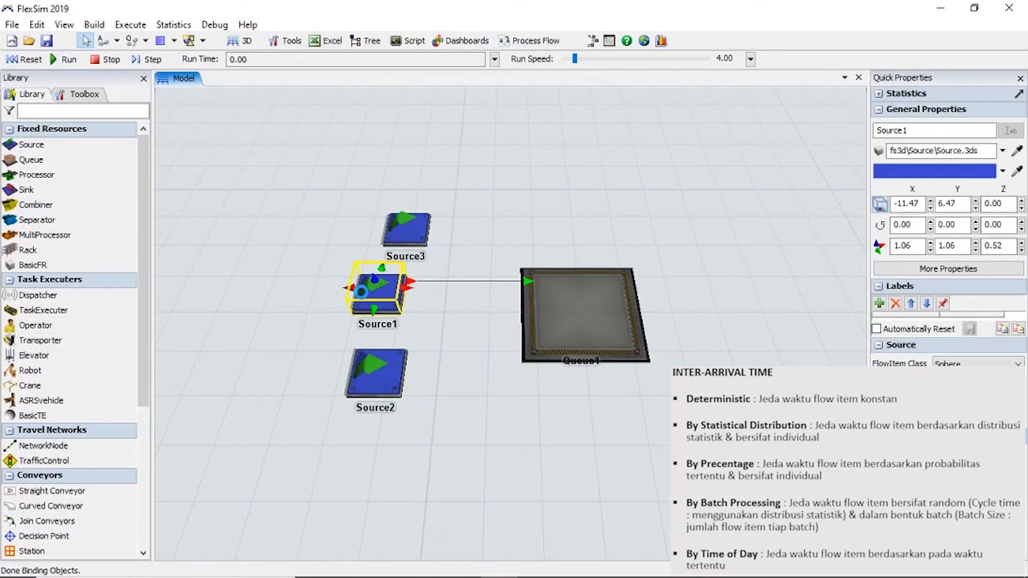
Choose By Percentage for Source1's Inter-Arrivaltime and expand it to three percent and time pairs.
{"action": "double_click", "coordinate": [377, 293]}
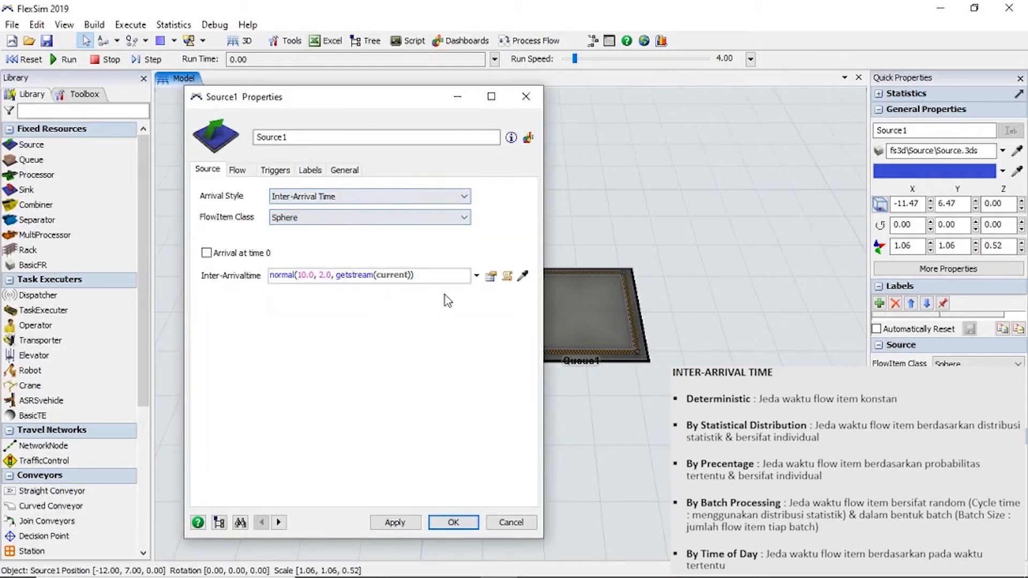
{"action": "left_click", "coordinate": [476, 276]}
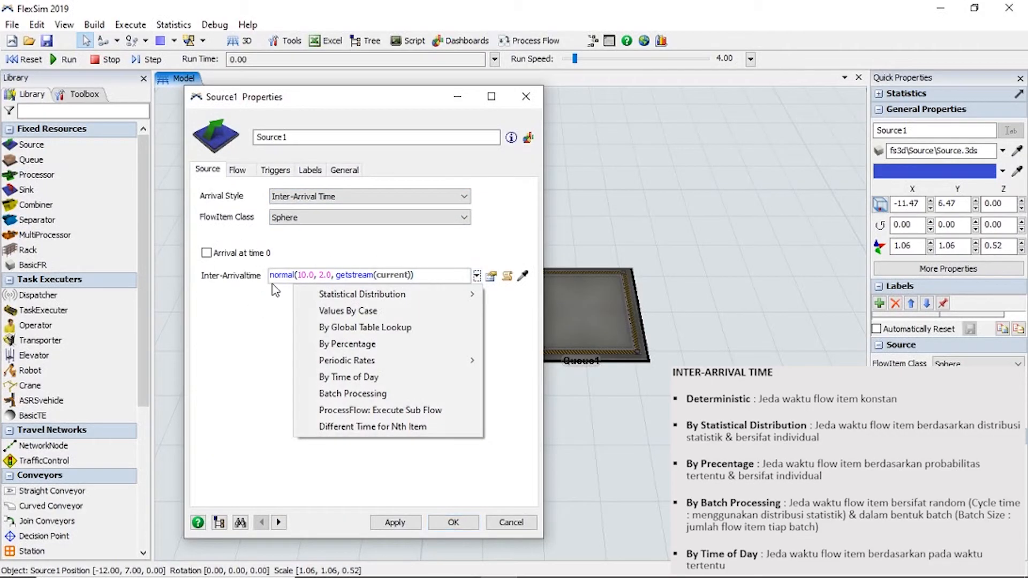
{"action": "mouse_move", "coordinate": [323, 298]}
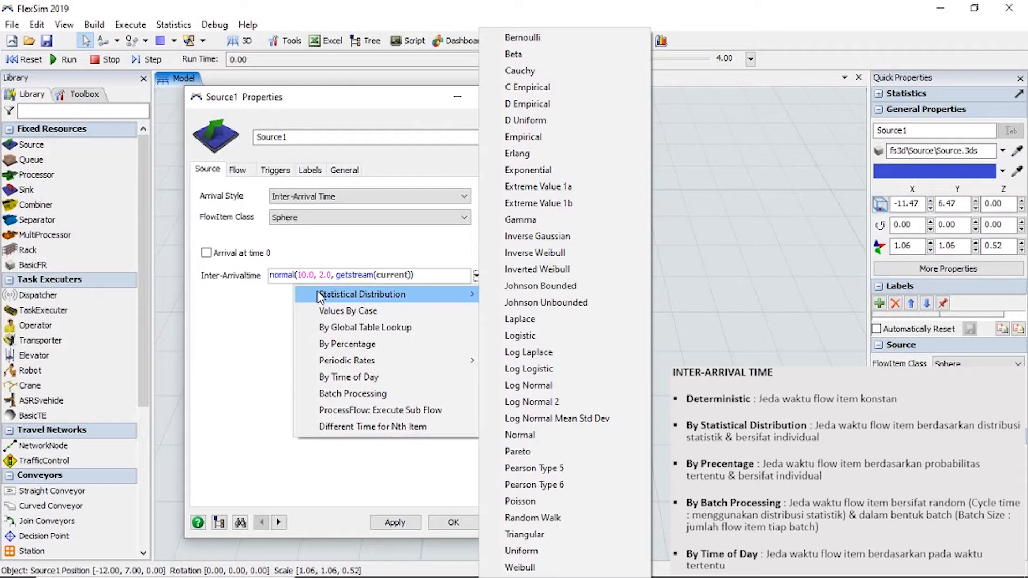
{"action": "left_click", "coordinate": [315, 345]}
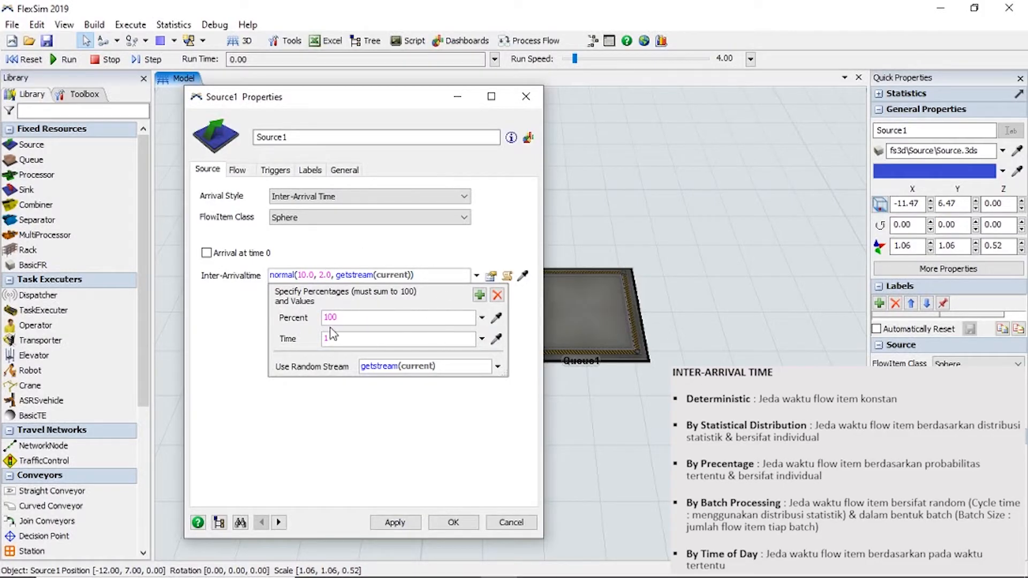
{"action": "left_click", "coordinate": [478, 295]}
{"action": "left_click", "coordinate": [479, 295]}
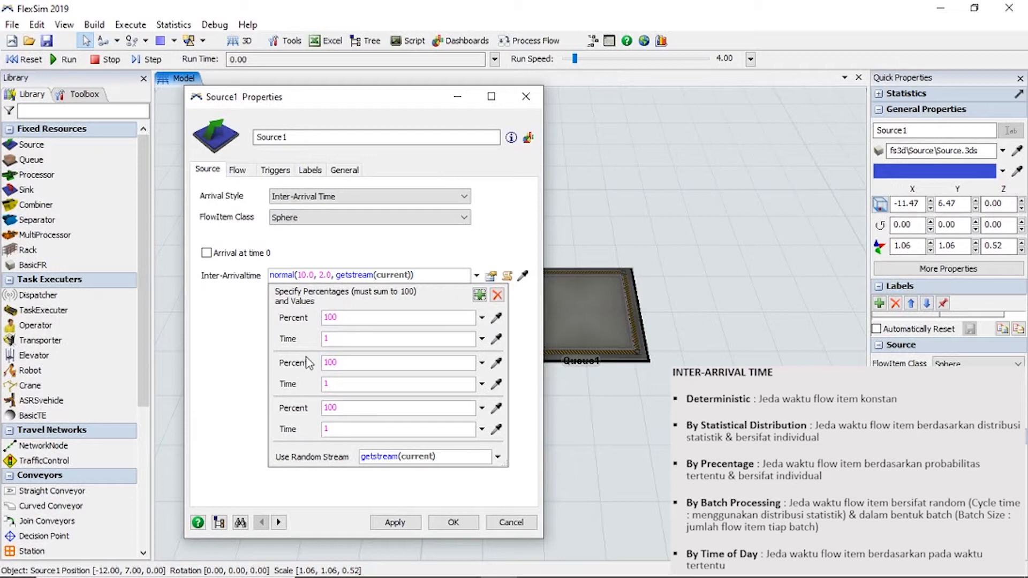
Fill the three percentage pairs with 50 percent at time 10, 20 percent at time 5, and 30 percent at time 20.
{"action": "double_click", "coordinate": [330, 316]}
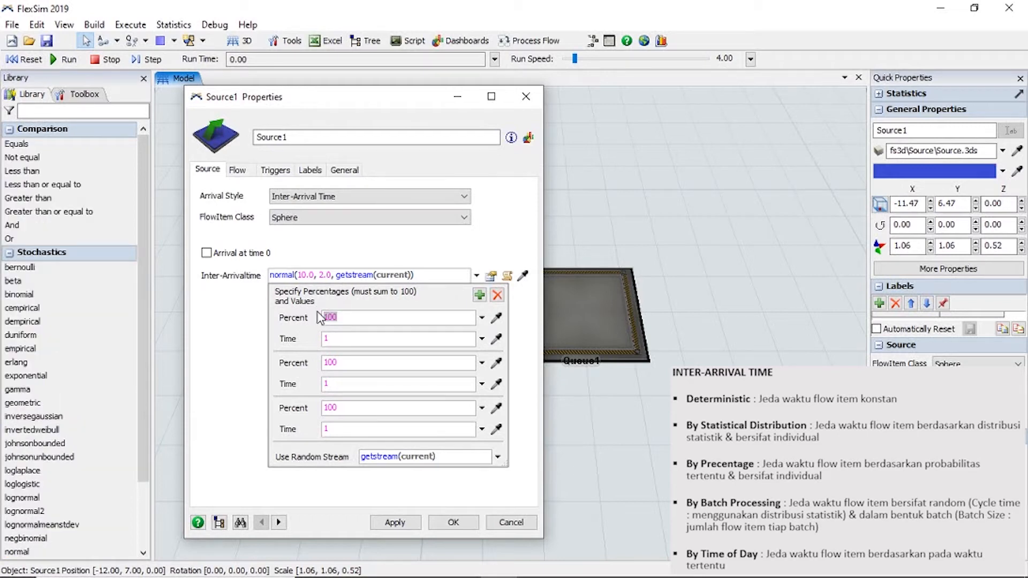
{"action": "type", "text": "5"}
{"action": "left_click_drag", "start_coordinate": [351, 359], "coordinate": [306, 366]}
{"action": "type", "text": "20"}
{"action": "left_click_drag", "start_coordinate": [332, 384], "coordinate": [324, 433]}
{"action": "type", "text": "53020"}
{"action": "left_click", "coordinate": [349, 296]}
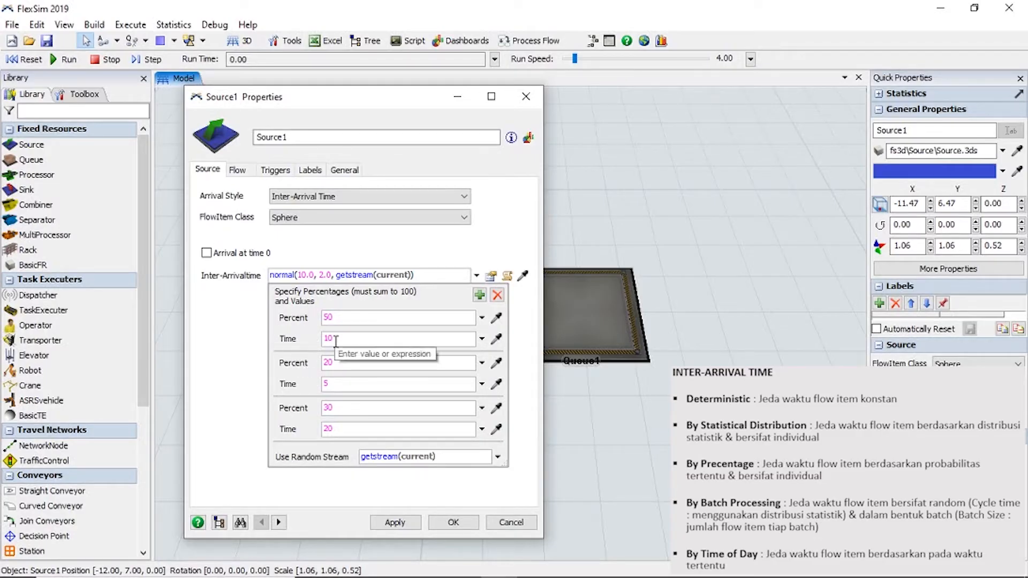
{"action": "left_click", "coordinate": [327, 318]}
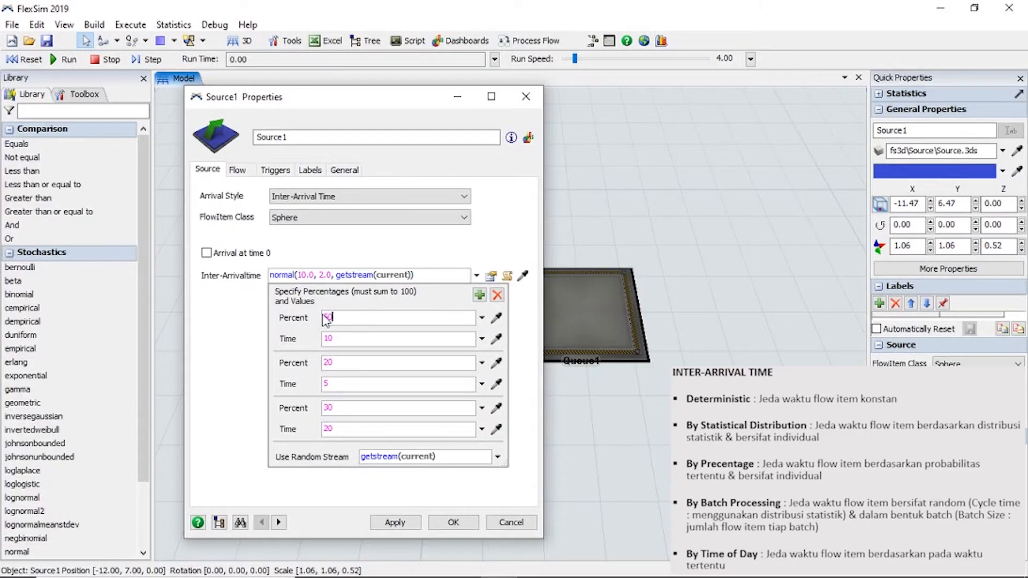
{"action": "double_click", "coordinate": [328, 318]}
{"action": "left_click", "coordinate": [475, 279]}
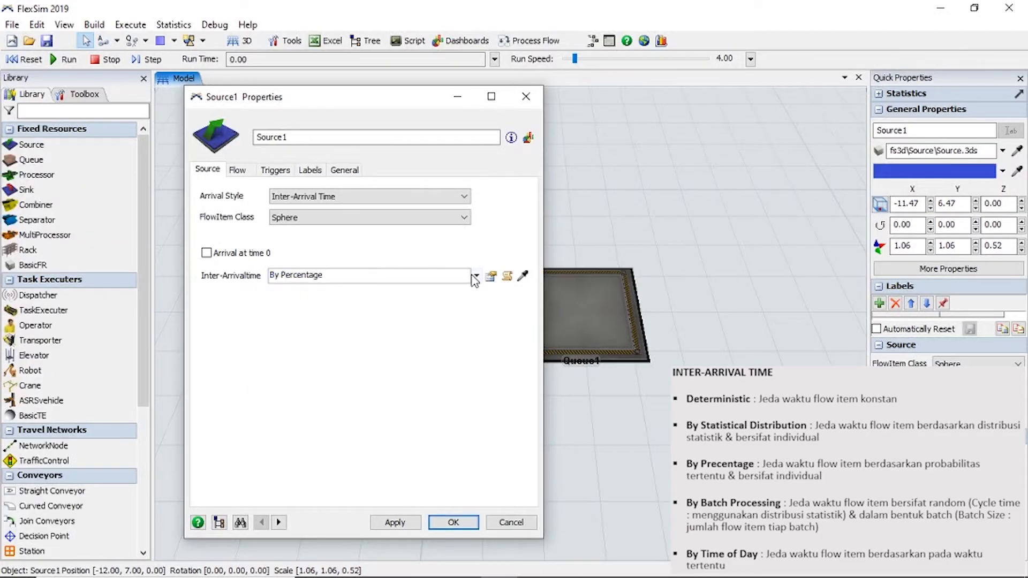
Change Source1's Inter-Arrivaltime to Batch Processing, keeping Batch Size 5 and the normal(50, 4) Cycle Time.
{"action": "left_click", "coordinate": [475, 278]}
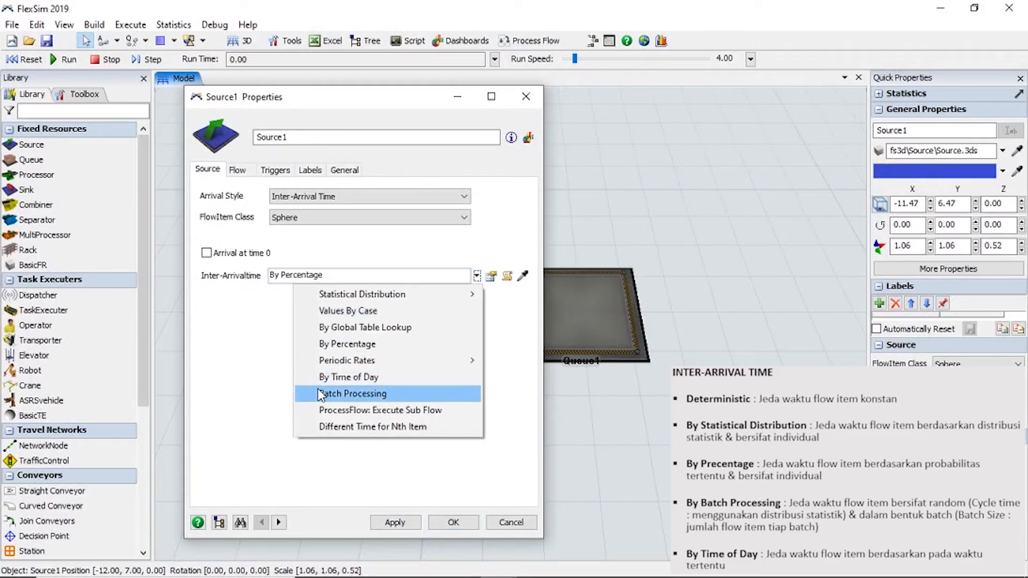
{"action": "left_click", "coordinate": [348, 394]}
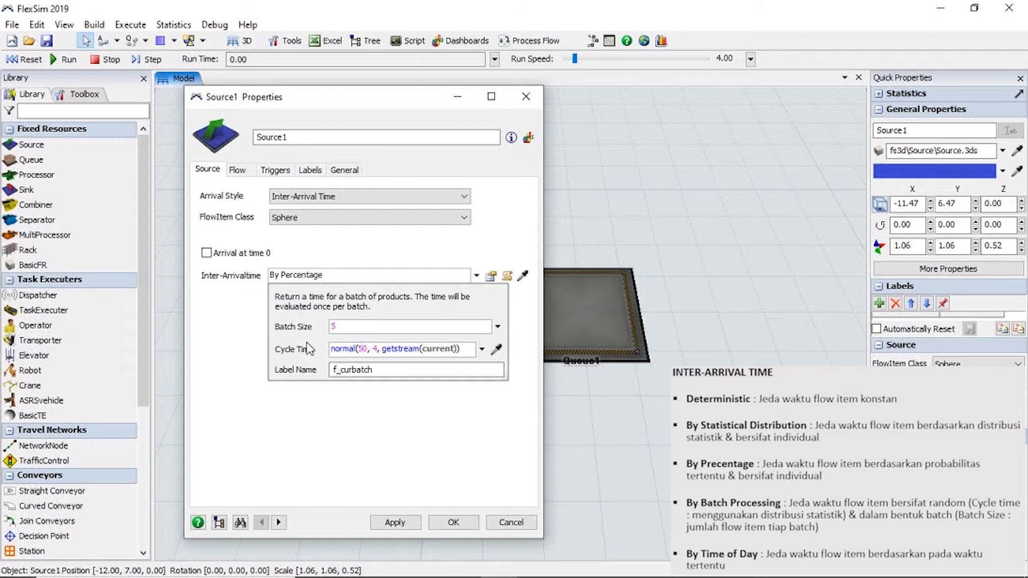
{"action": "left_click", "coordinate": [410, 328]}
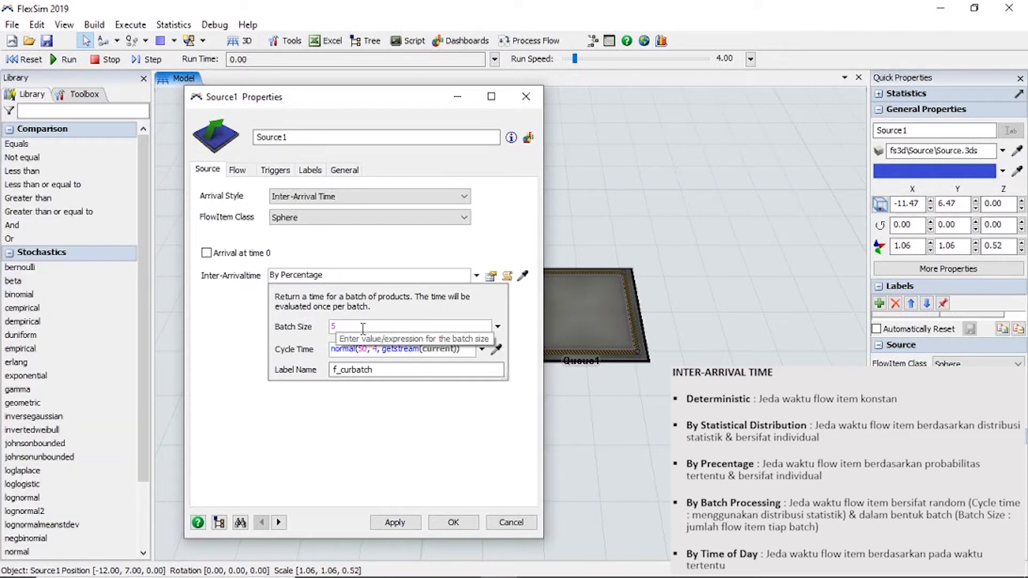
{"action": "left_click_drag", "start_coordinate": [363, 329], "coordinate": [328, 327]}
{"action": "left_click", "coordinate": [375, 341]}
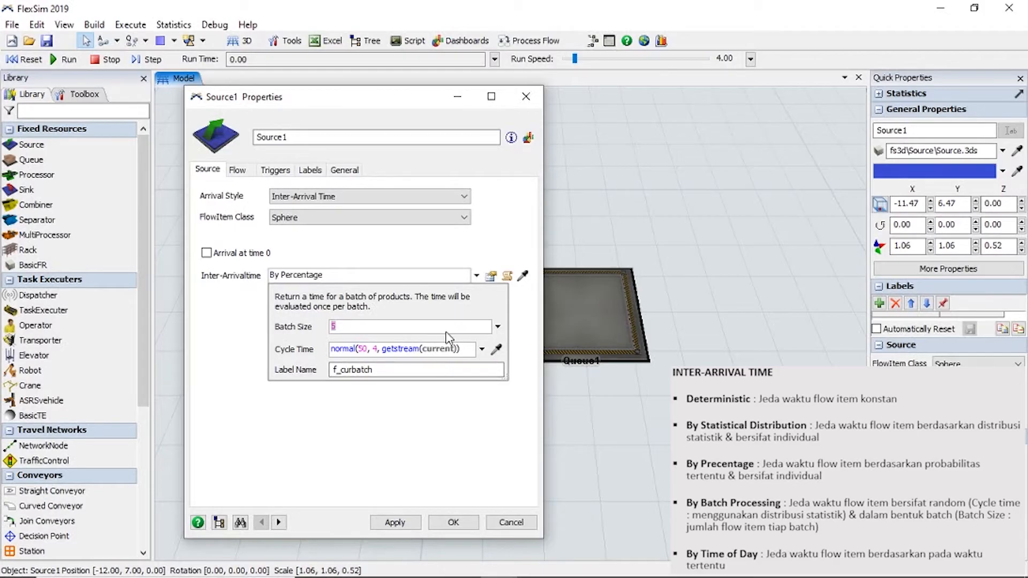
Set Source1's Inter-Arrivaltime to By Time of Day with 5 at 1:00 a.m. and 10 at 2:00 a.m.
{"action": "left_click", "coordinate": [476, 275]}
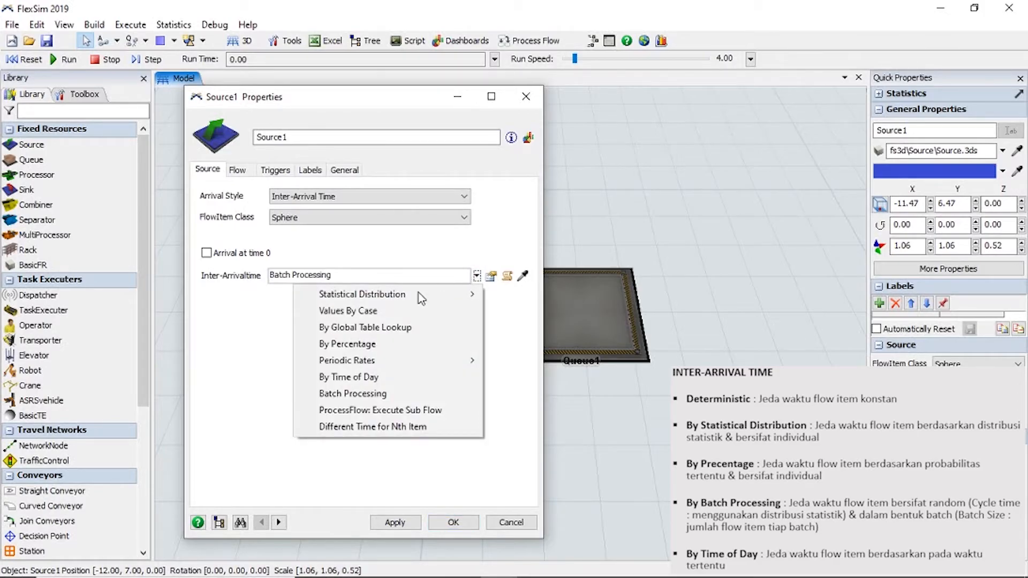
{"action": "left_click", "coordinate": [352, 376]}
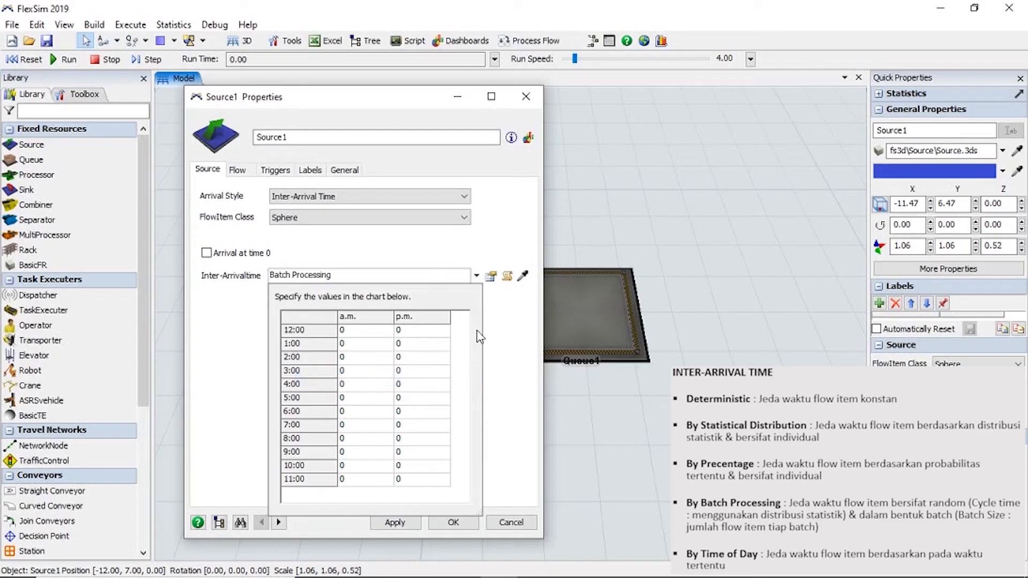
{"action": "left_click", "coordinate": [357, 360]}
{"action": "left_click", "coordinate": [362, 344]}
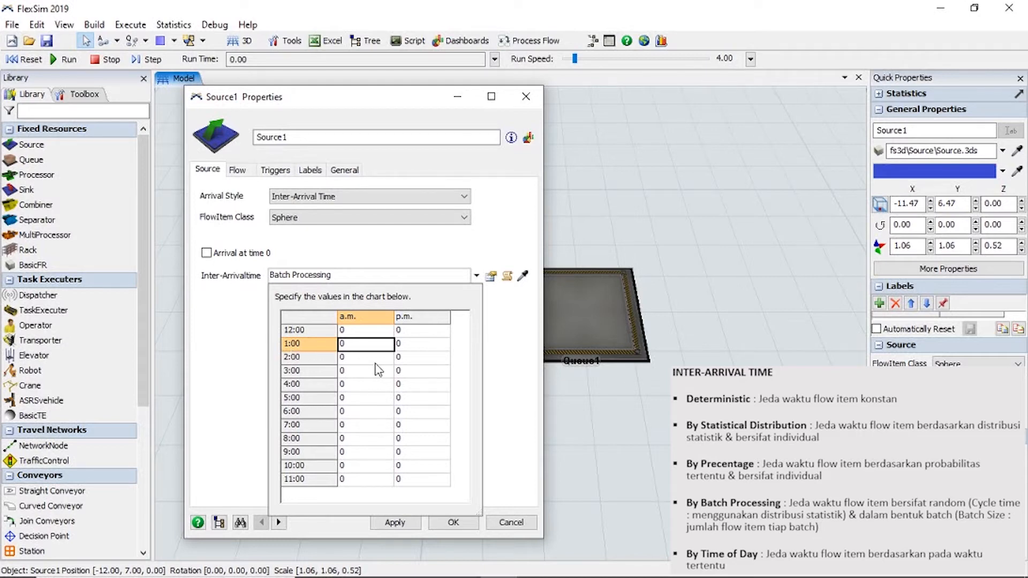
{"action": "type", "text": "5"}
{"action": "left_click", "coordinate": [372, 360]}
{"action": "type", "text": "1"}
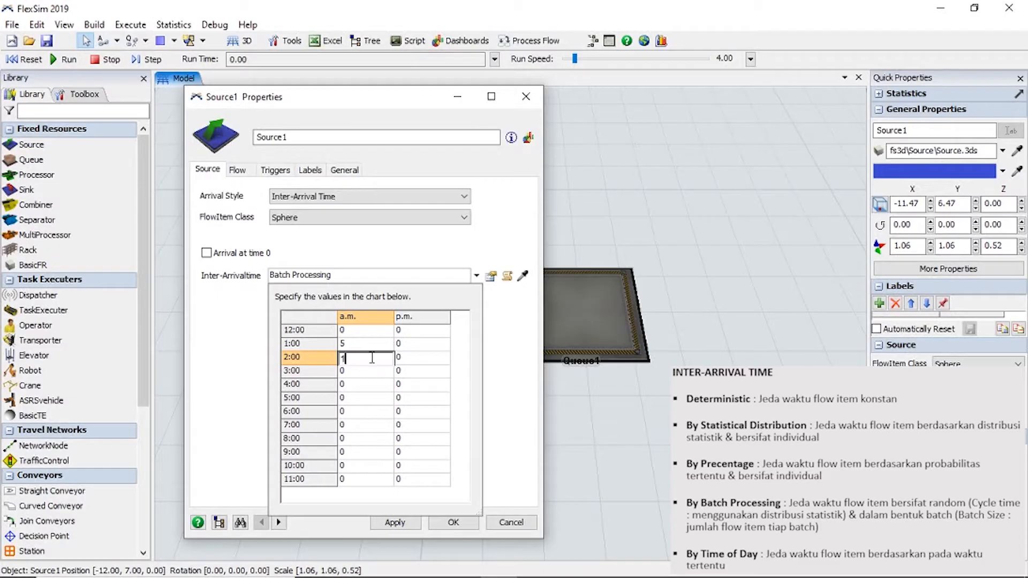
{"action": "type", "text": "0"}
{"action": "key", "text": "Return"}
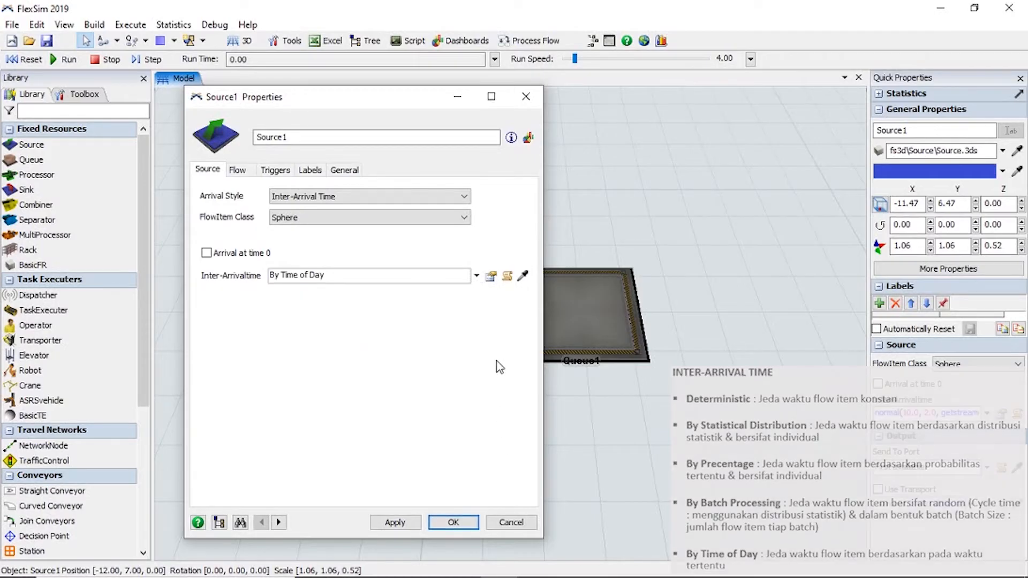
Switch Source1's Arrival Style to Arrival Schedule with 3 arrivals and set Arrival1's Quantity to 10.
{"action": "left_click", "coordinate": [442, 198]}
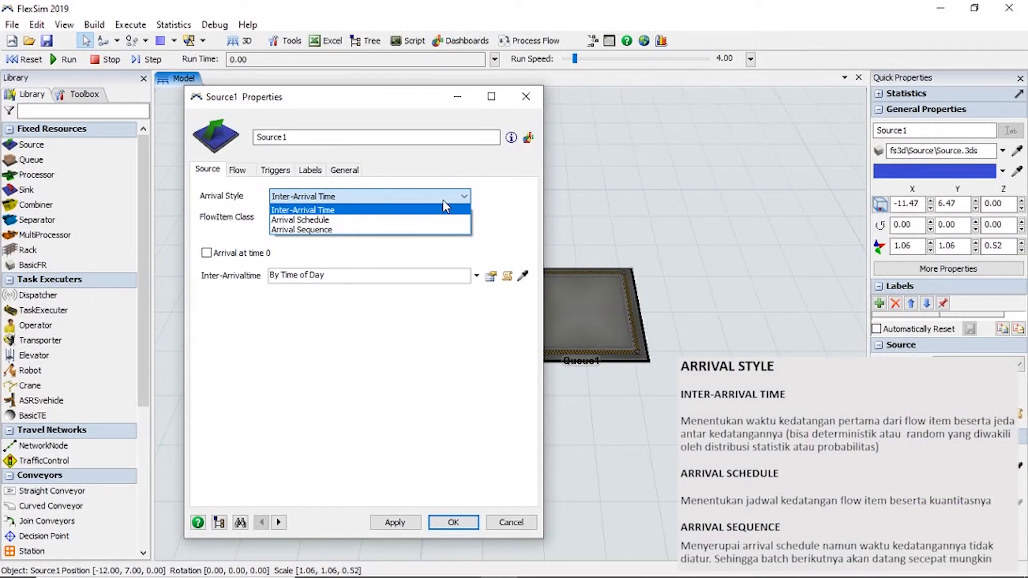
{"action": "left_click", "coordinate": [429, 221]}
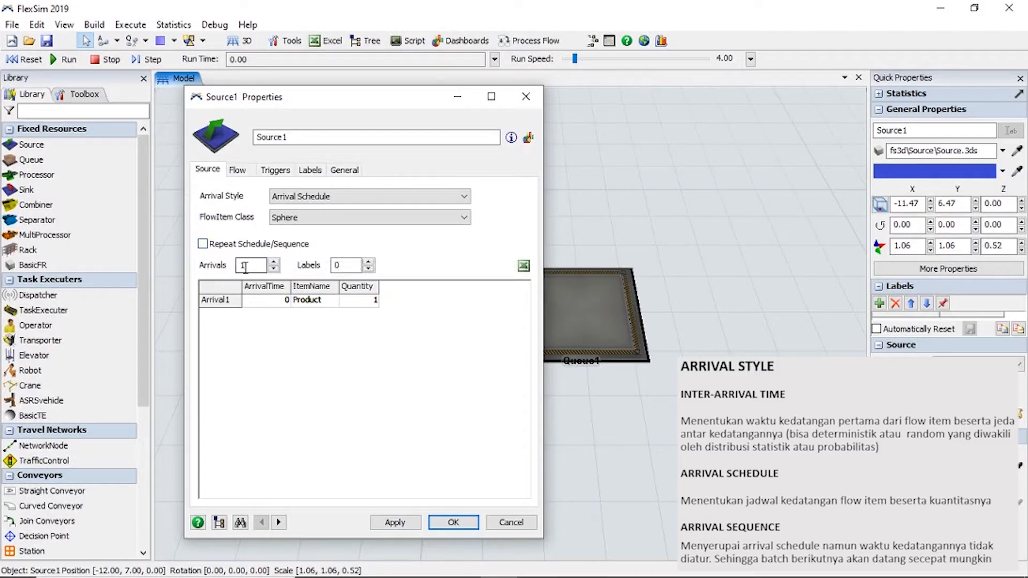
{"action": "left_click", "coordinate": [274, 263]}
{"action": "left_click", "coordinate": [275, 263]}
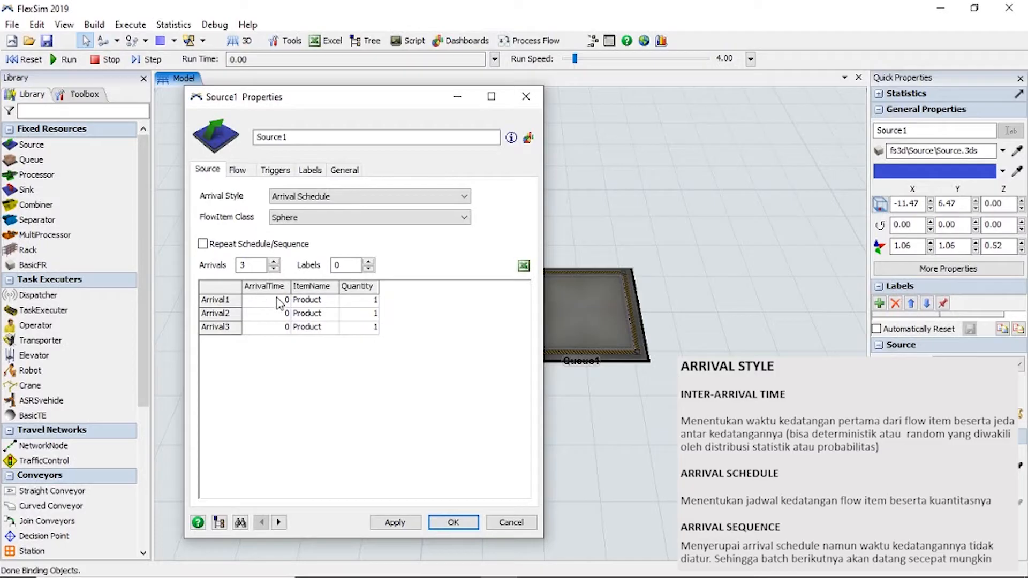
{"action": "left_click", "coordinate": [370, 302]}
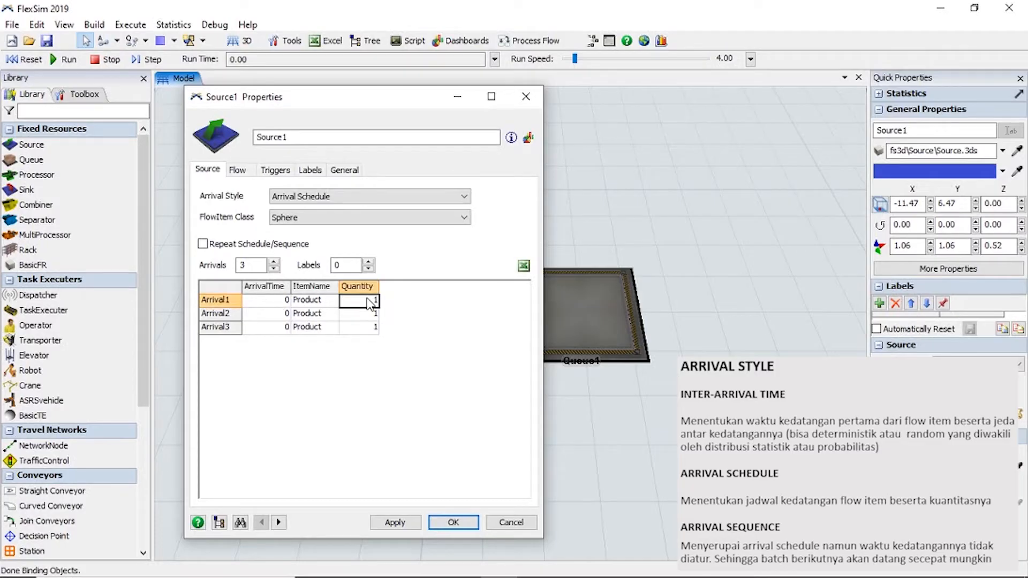
{"action": "type", "text": "10"}
{"action": "key", "text": "Return"}
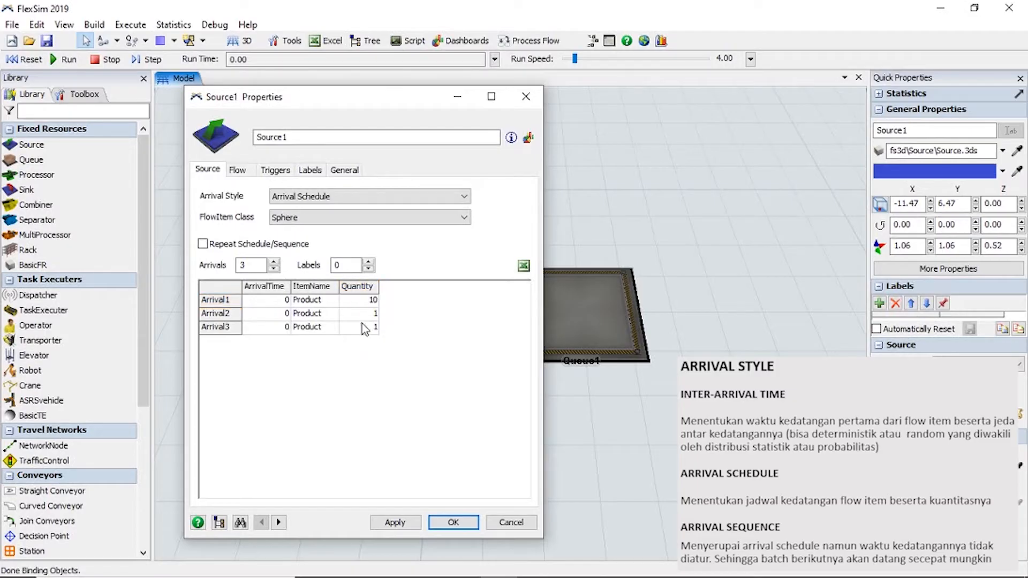
Set Arrival2's ArrivalTime to 5 and its Quantity to 5 in the schedule table.
{"action": "left_click", "coordinate": [265, 316]}
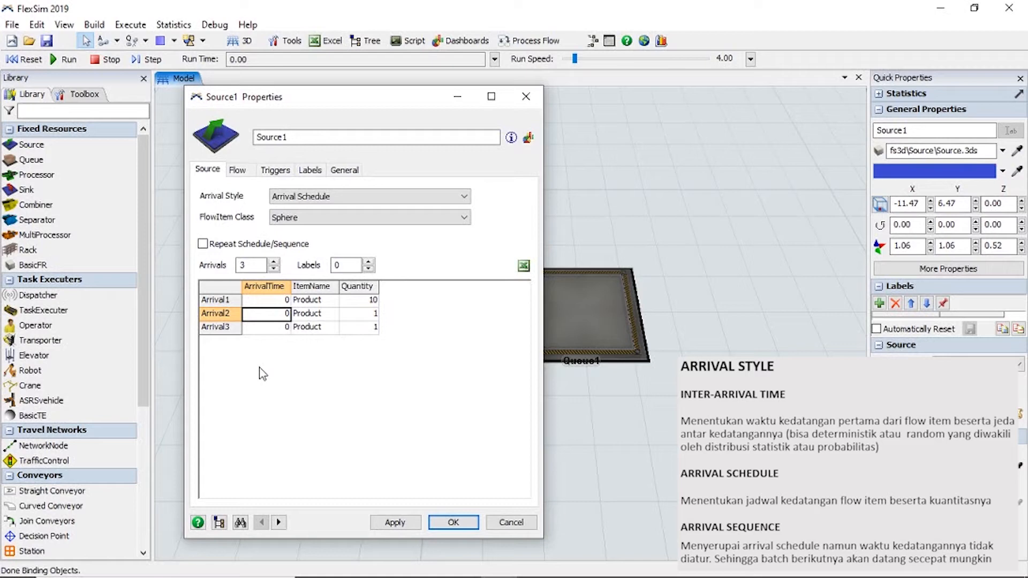
{"action": "type", "text": "5"}
{"action": "left_click", "coordinate": [352, 317]}
{"action": "type", "text": "5"}
{"action": "key", "text": "Return"}
Set Arrival3's ArrivalTime to 10 and test the arrival schedule with a short run and reset.
{"action": "left_click", "coordinate": [269, 327]}
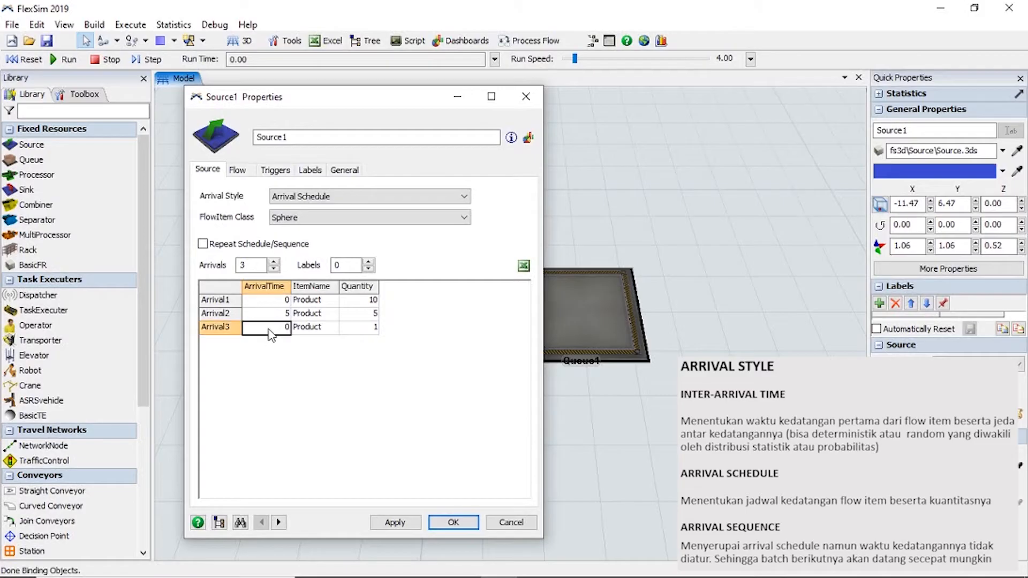
{"action": "type", "text": "1"}
{"action": "key", "text": "Return"}
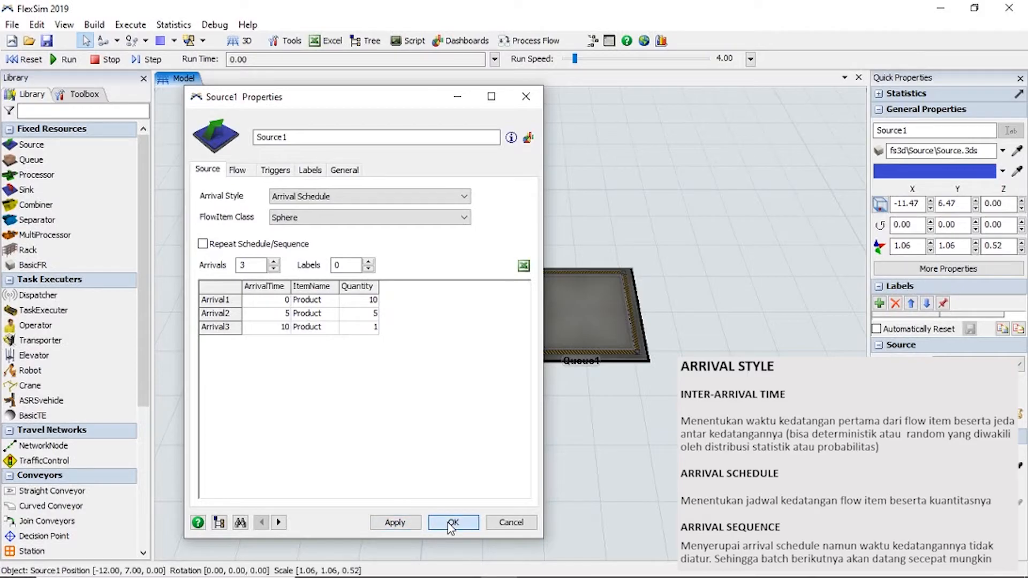
{"action": "left_click", "coordinate": [56, 62]}
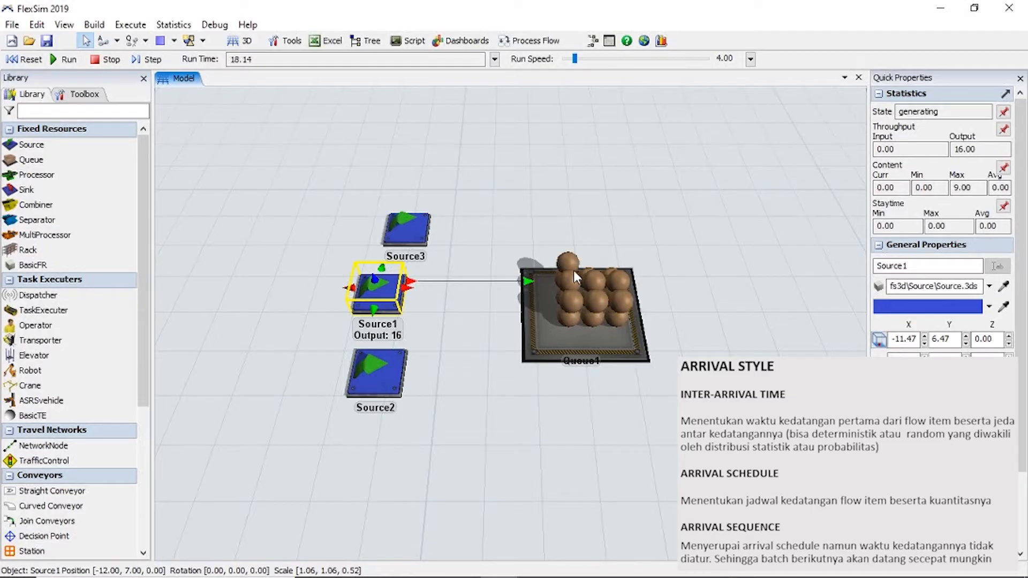
{"action": "left_click", "coordinate": [27, 60]}
Reopen Source1's properties and change its Arrival Style to Arrival Sequence with 3 arrivals.
{"action": "double_click", "coordinate": [365, 294]}
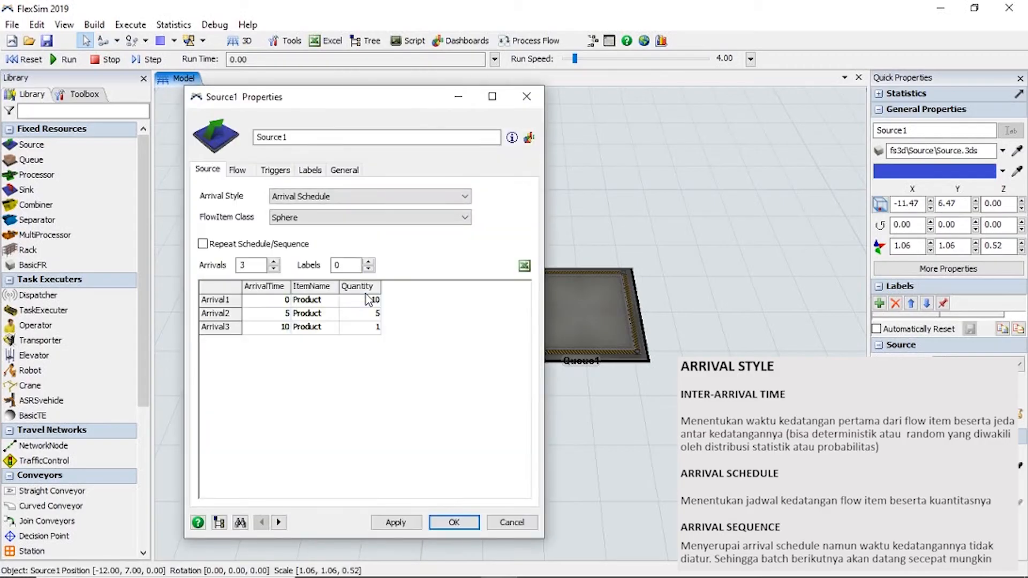
{"action": "left_click", "coordinate": [309, 198]}
{"action": "left_click", "coordinate": [311, 230]}
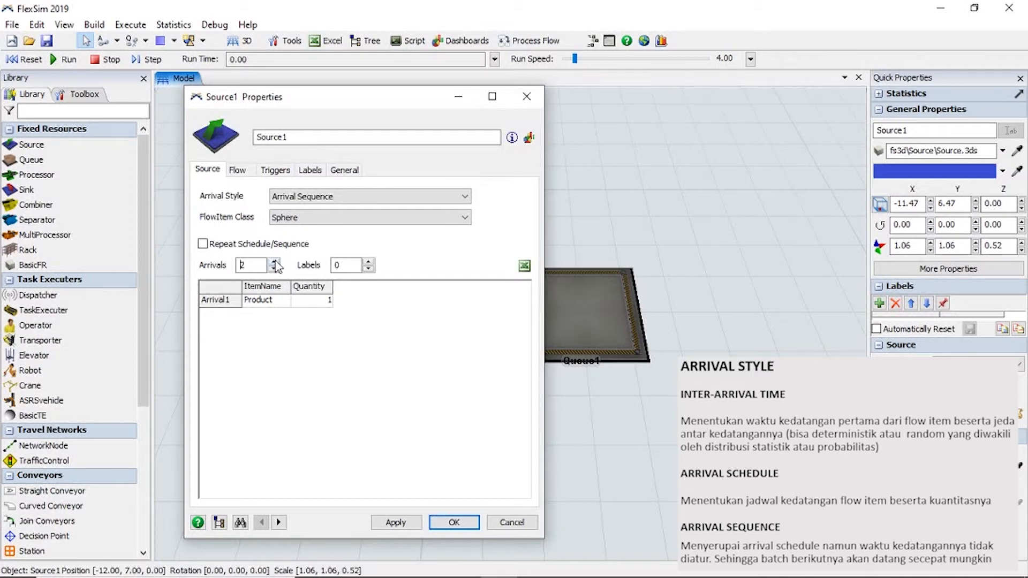
{"action": "left_click", "coordinate": [274, 261]}
Set the Quantity of Arrival1, Arrival2 and Arrival3 in the sequence table to 5 each.
{"action": "left_click", "coordinate": [324, 302]}
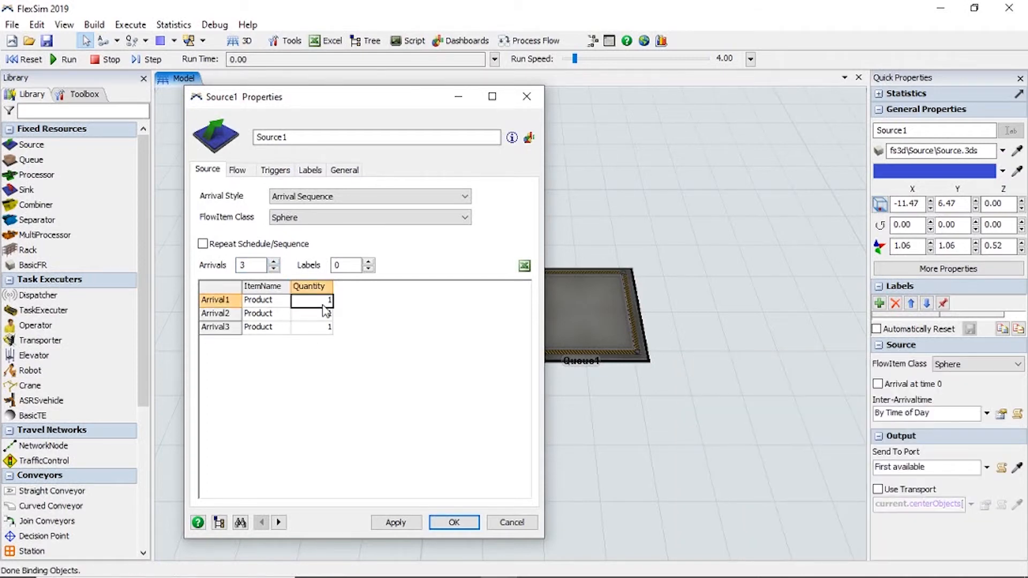
{"action": "type", "text": "5"}
{"action": "left_click", "coordinate": [324, 317]}
{"action": "type", "text": "5"}
{"action": "left_click", "coordinate": [324, 328]}
{"action": "type", "text": "5"}
{"action": "left_click", "coordinate": [328, 360]}
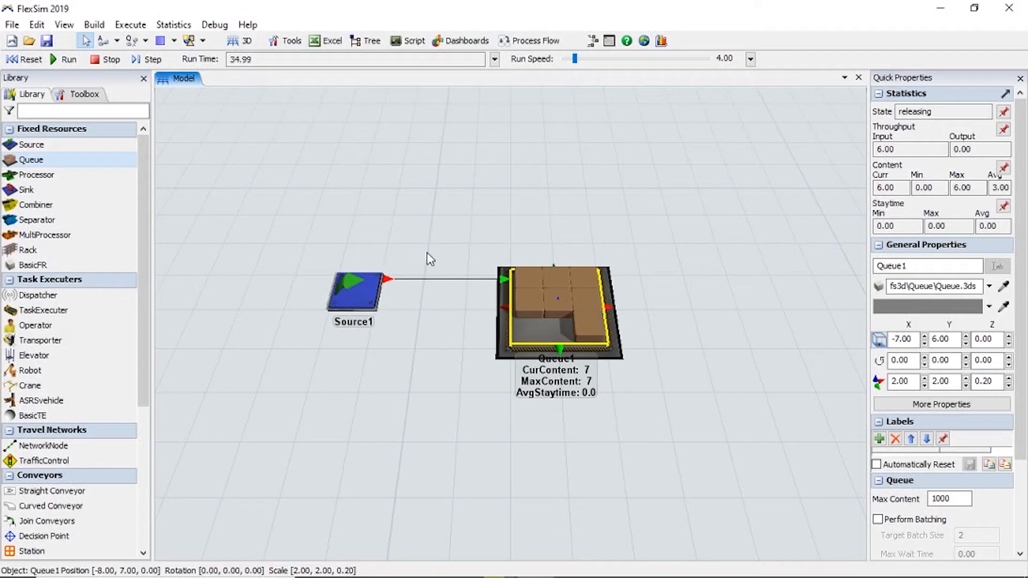
Add a second queue at about X -11.00, Y 3.70 and toggle LIFO on and off in its properties.
{"action": "left_click_drag", "start_coordinate": [102, 160], "coordinate": [339, 397]}
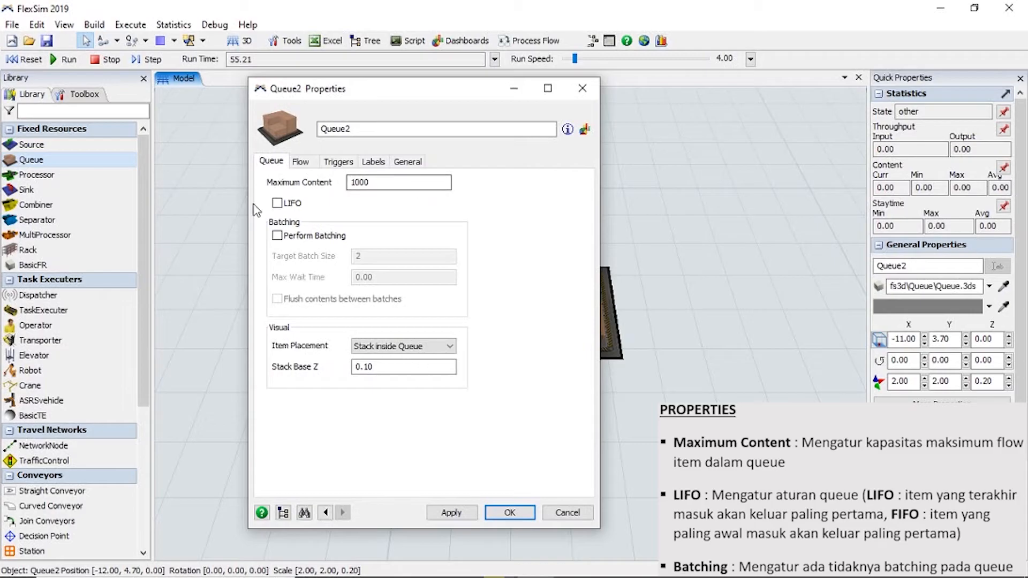
{"action": "left_click", "coordinate": [294, 207]}
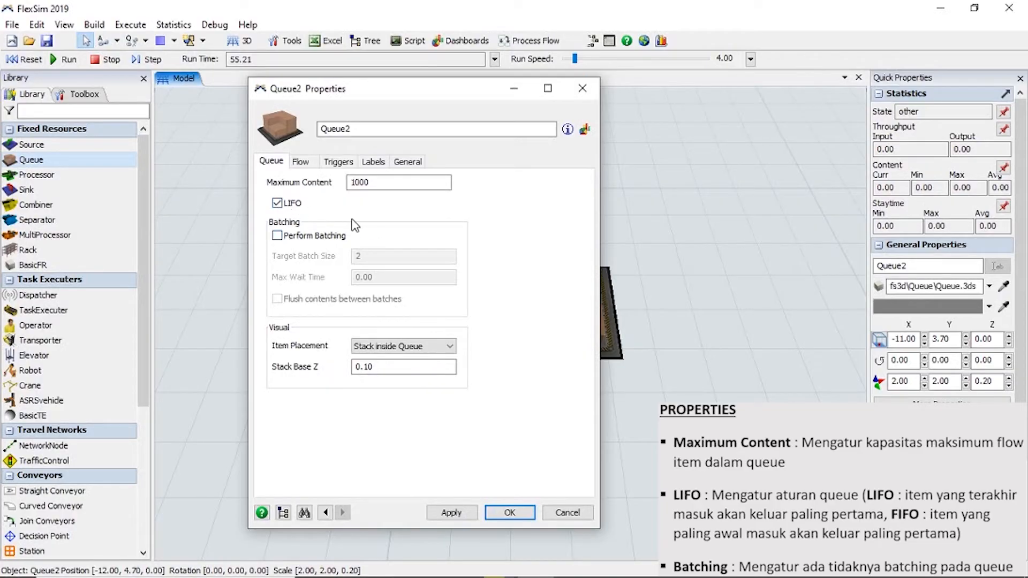
{"action": "left_click", "coordinate": [288, 207]}
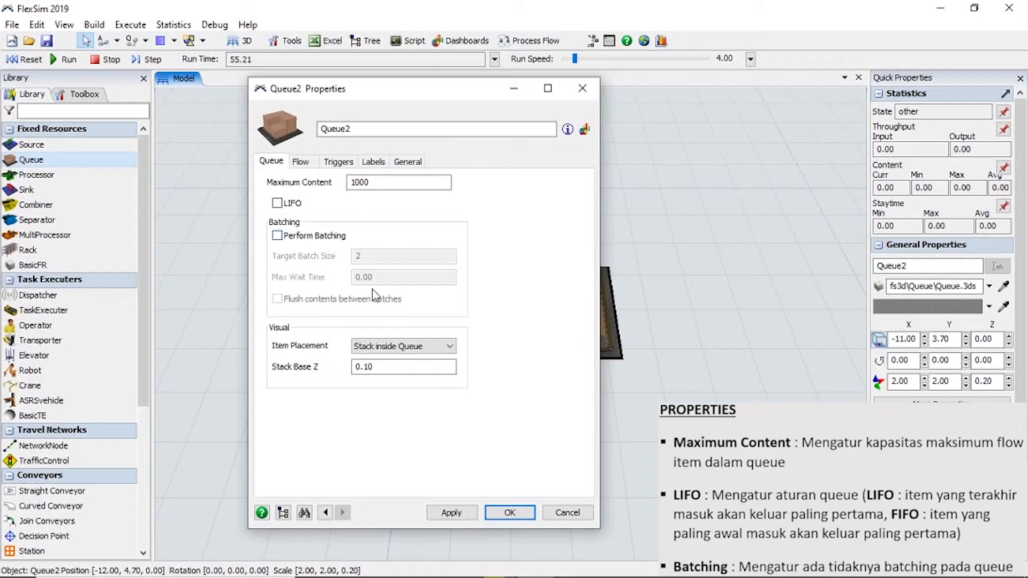
Enable Perform Batching for Queue2, set its Max Wait Time to 3, and open the Item Placement options.
{"action": "left_click", "coordinate": [302, 237]}
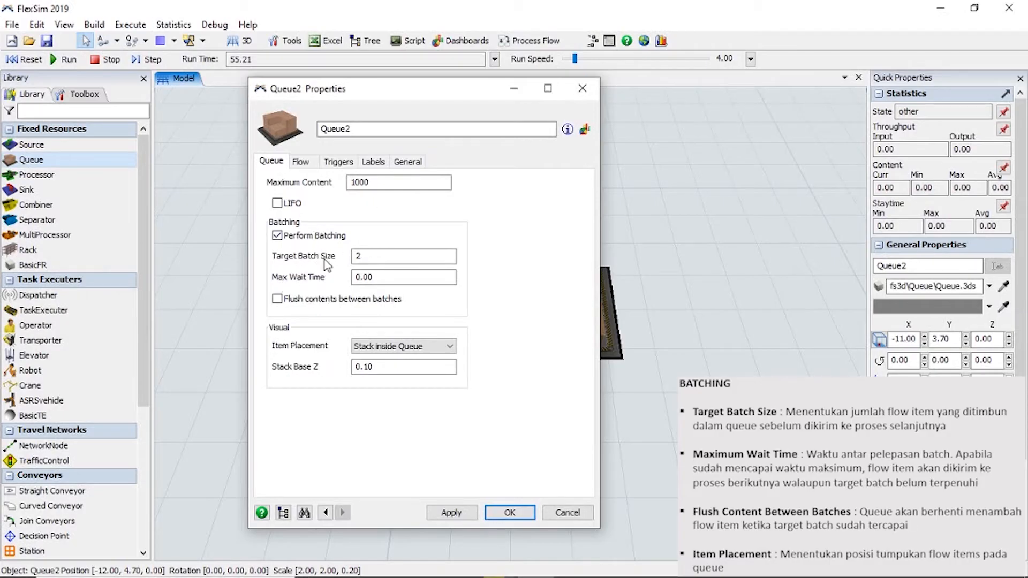
{"action": "double_click", "coordinate": [395, 277]}
{"action": "type", "text": "30"}
{"action": "left_click", "coordinate": [411, 348]}
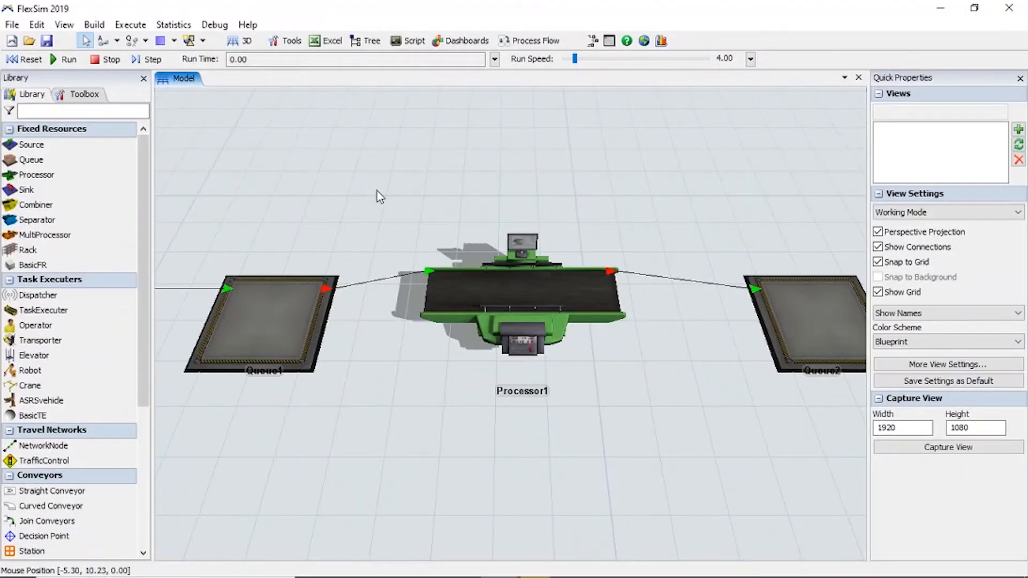
Set Processor1's Maximum Content to 5 and Setup Time to 0, then run the model and reset it.
{"action": "left_click", "coordinate": [409, 284]}
{"action": "double_click", "coordinate": [360, 340]}
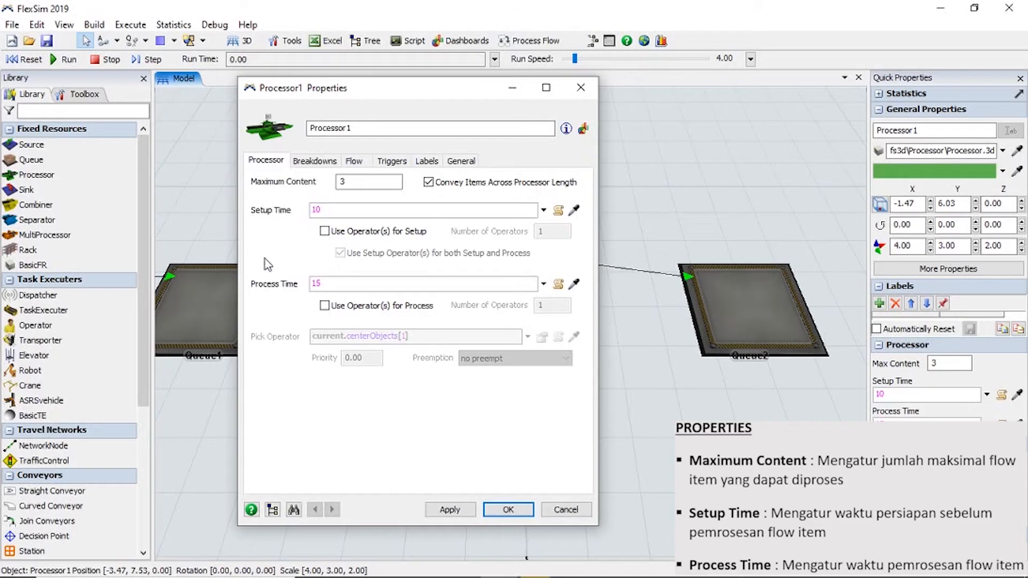
{"action": "double_click", "coordinate": [342, 181]}
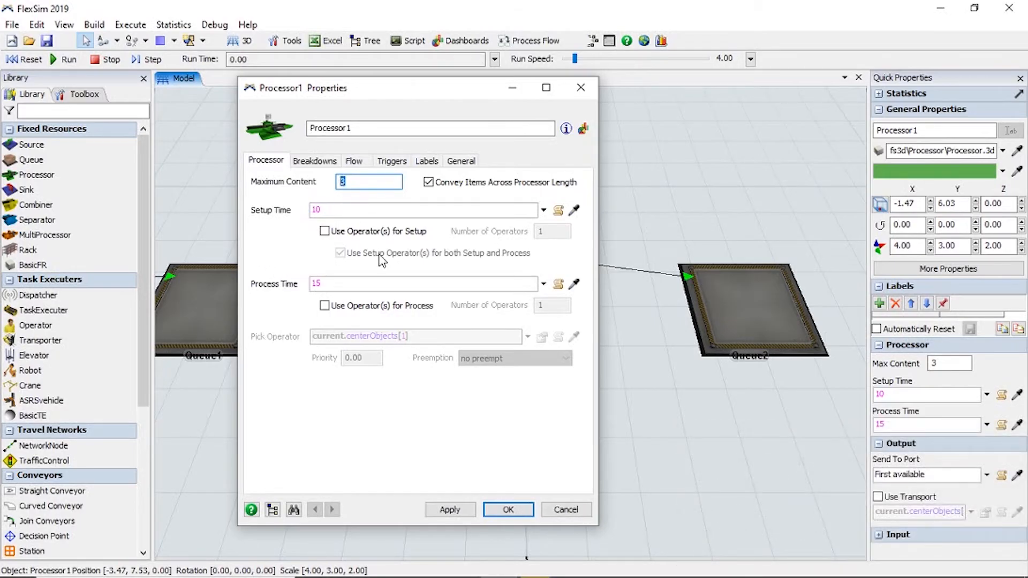
{"action": "double_click", "coordinate": [345, 210]}
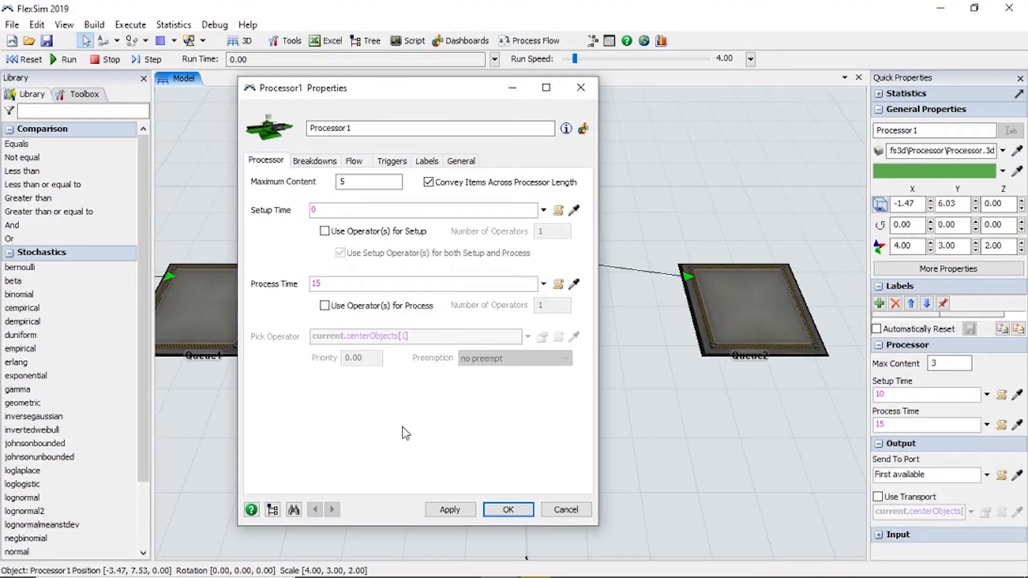
{"action": "left_click", "coordinate": [506, 512]}
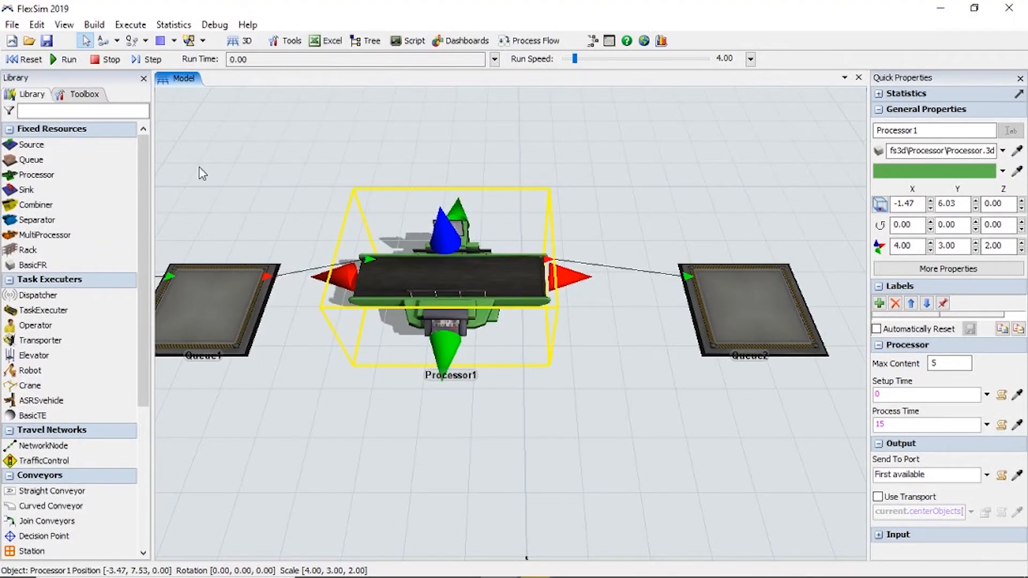
{"action": "left_click", "coordinate": [65, 59]}
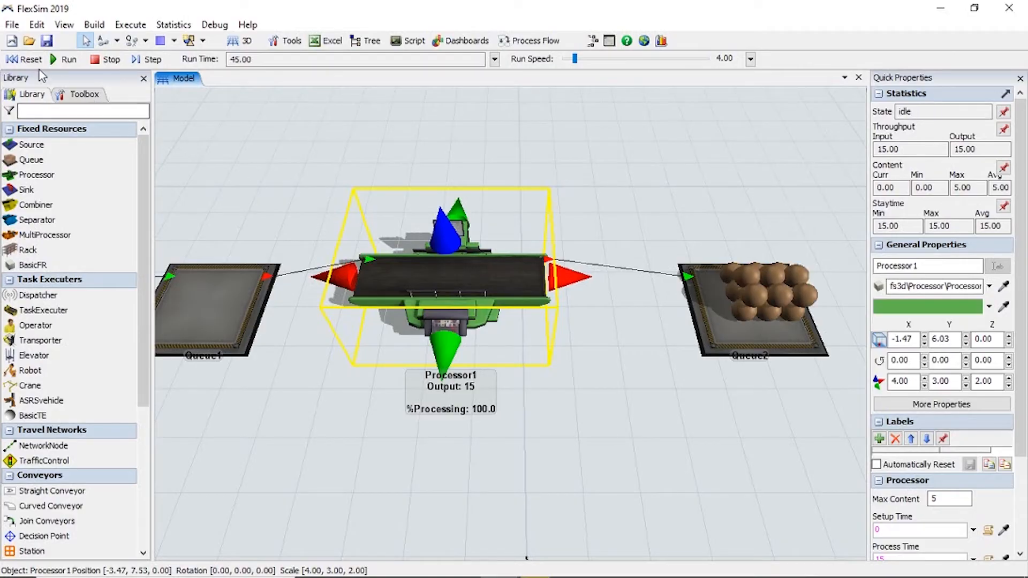
{"action": "left_click", "coordinate": [28, 59]}
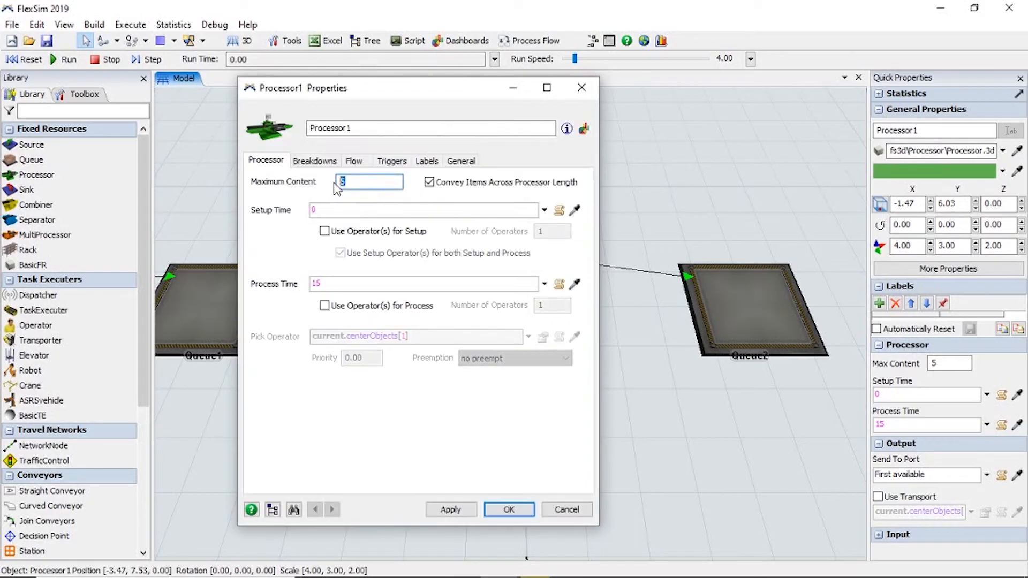
Set Processor1's Maximum Content to 1, then test-run the model and reset it.
{"action": "type", "text": "1"}
{"action": "left_click", "coordinate": [508, 509]}
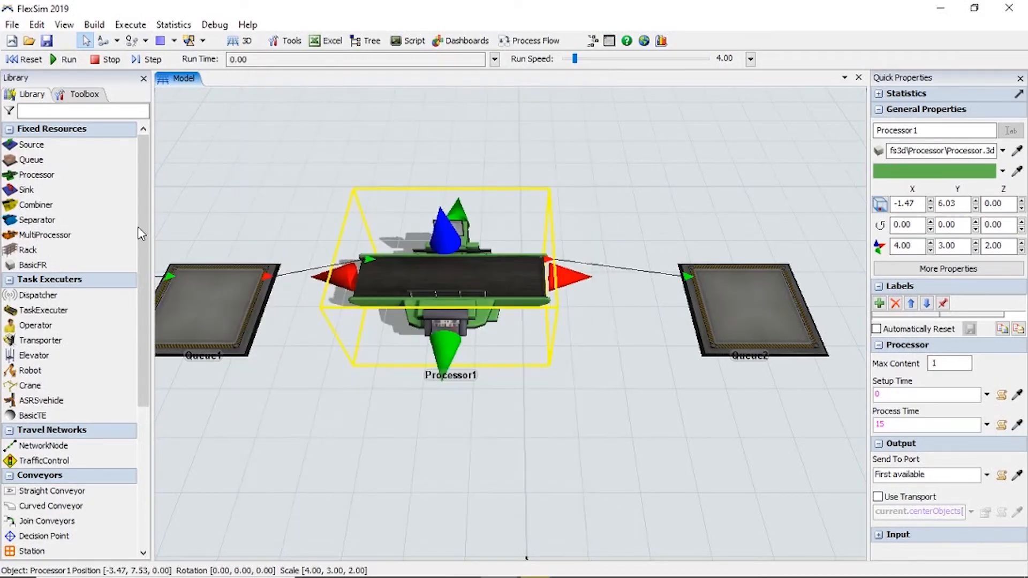
{"action": "left_click", "coordinate": [70, 60]}
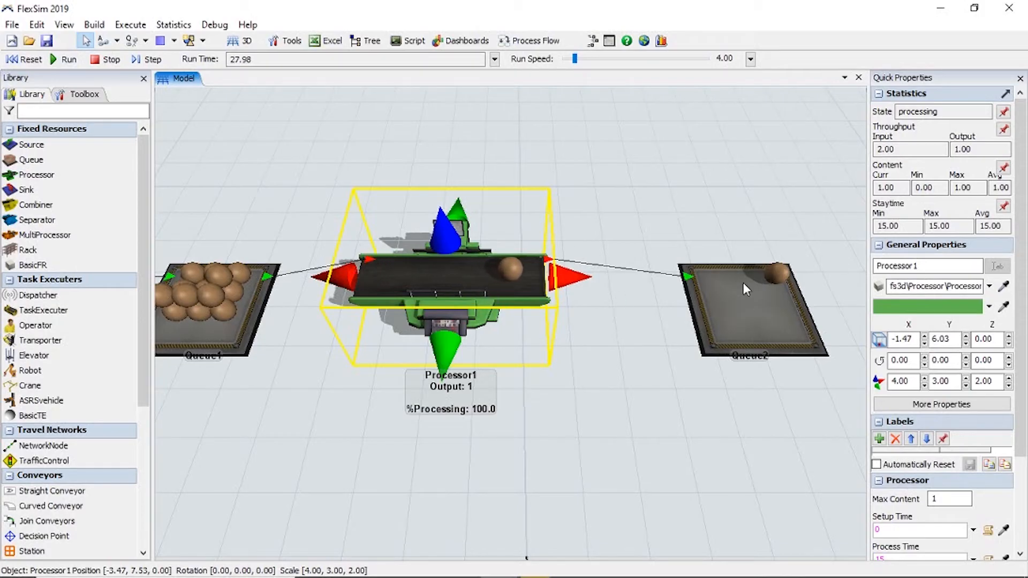
{"action": "left_click", "coordinate": [30, 55]}
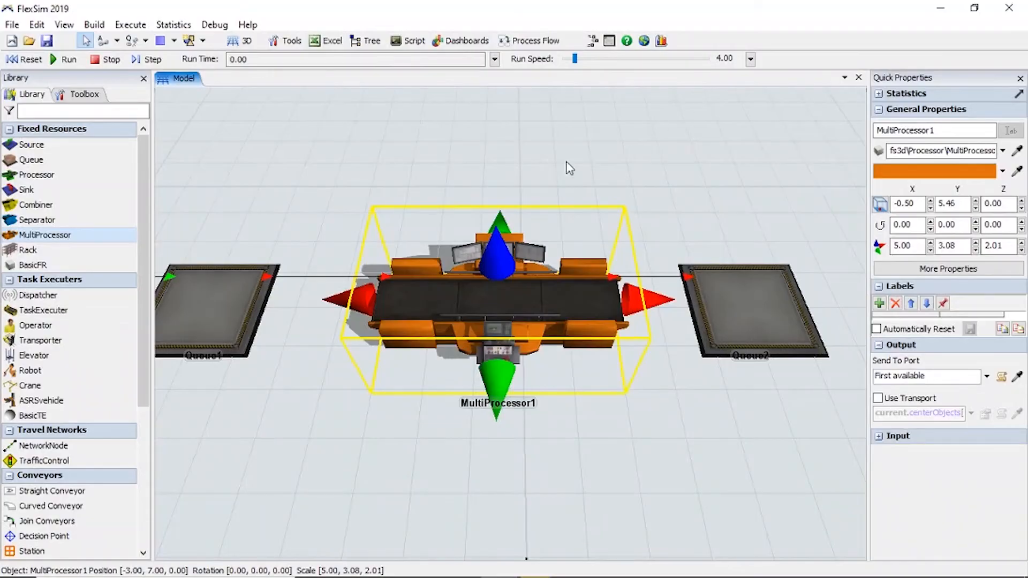
Open MultiProcessor1's properties, add three more processes to its process list and select the first one.
{"action": "left_click", "coordinate": [516, 190]}
{"action": "left_click", "coordinate": [473, 290]}
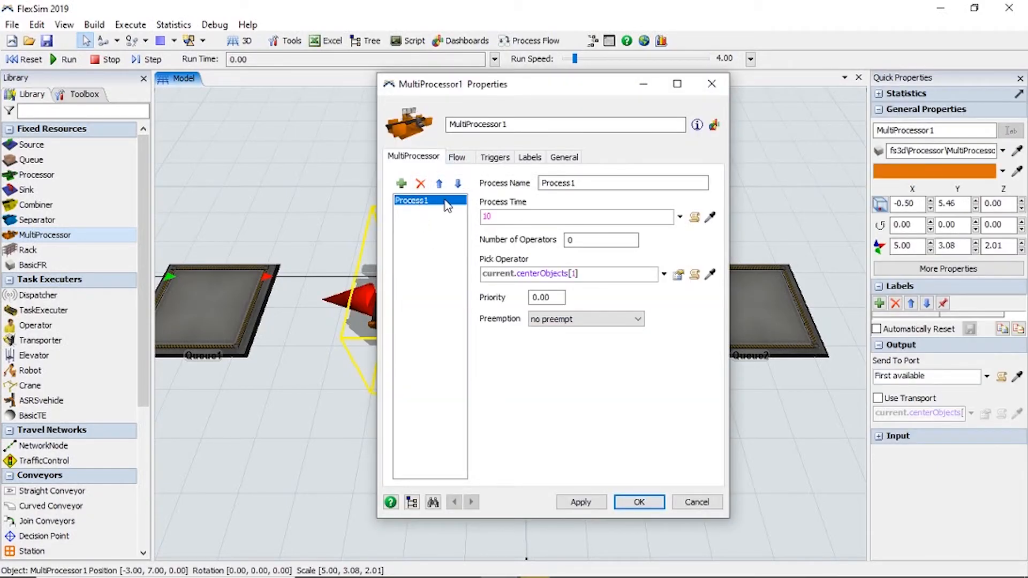
{"action": "left_click", "coordinate": [401, 184]}
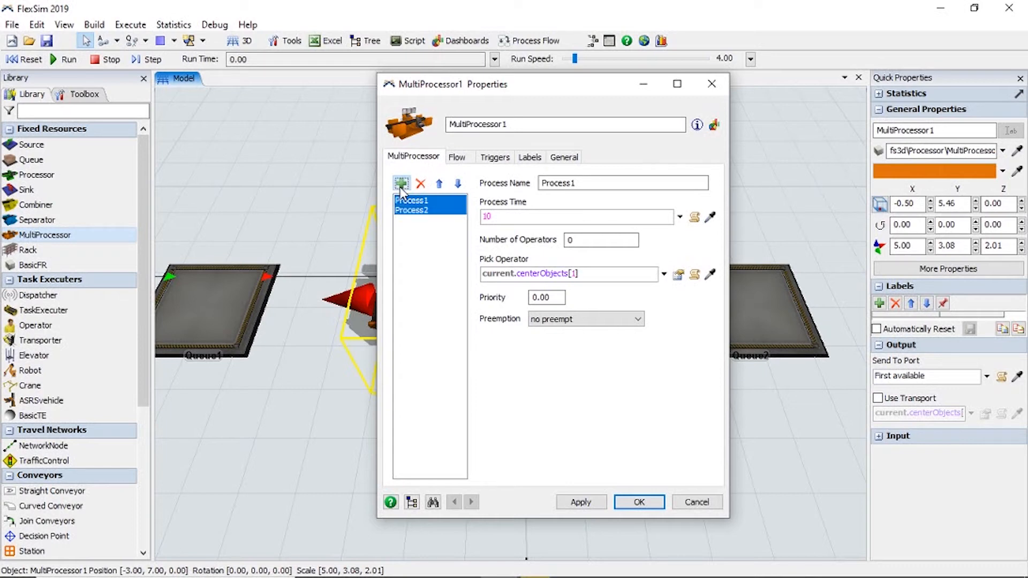
{"action": "left_click", "coordinate": [401, 184]}
{"action": "left_click", "coordinate": [401, 184]}
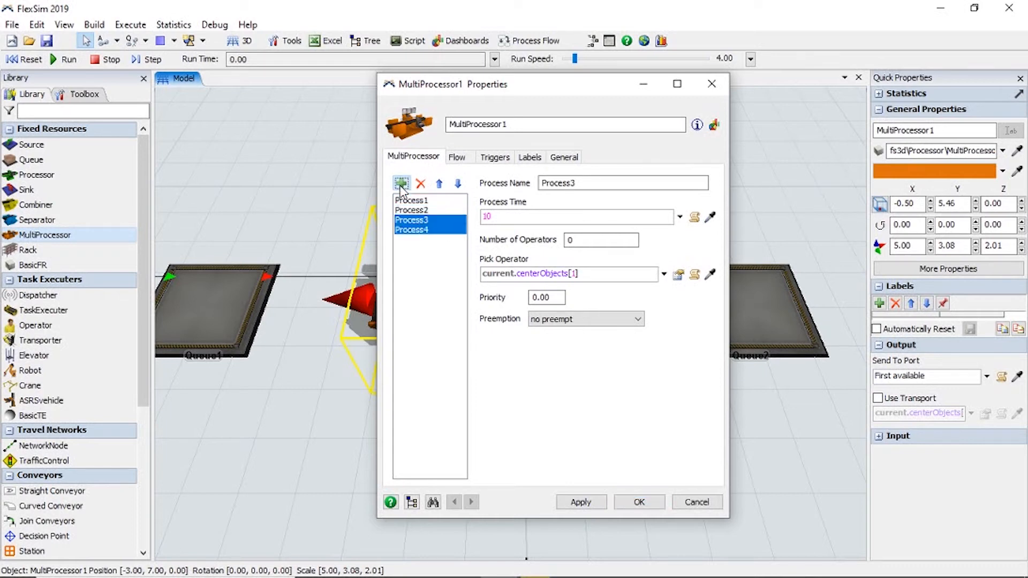
{"action": "left_click", "coordinate": [410, 202]}
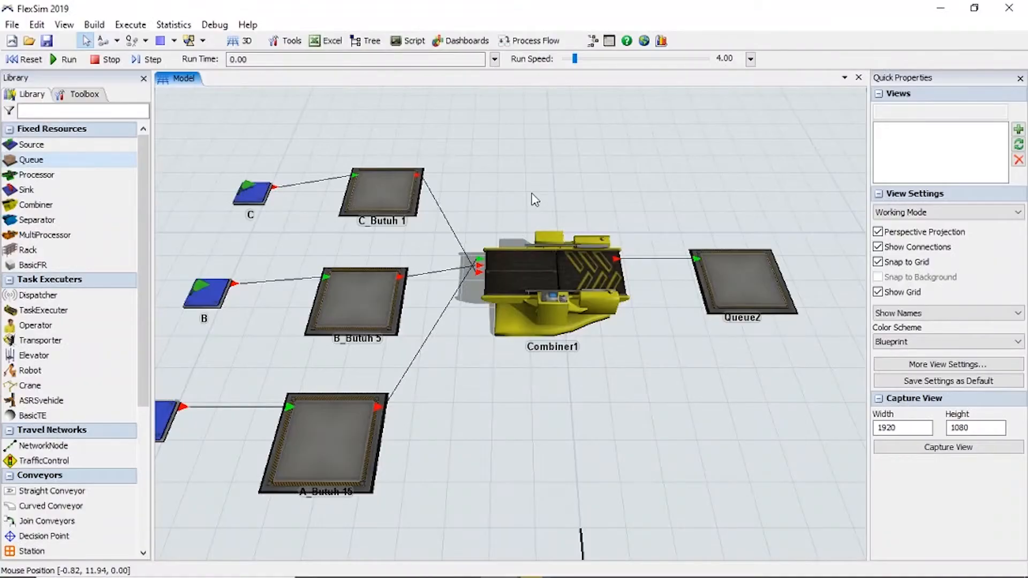
Move Combiner1 to about X -2.27, Y 8.46 and open the combine settings in its properties.
{"action": "left_click_drag", "start_coordinate": [512, 268], "coordinate": [536, 313]}
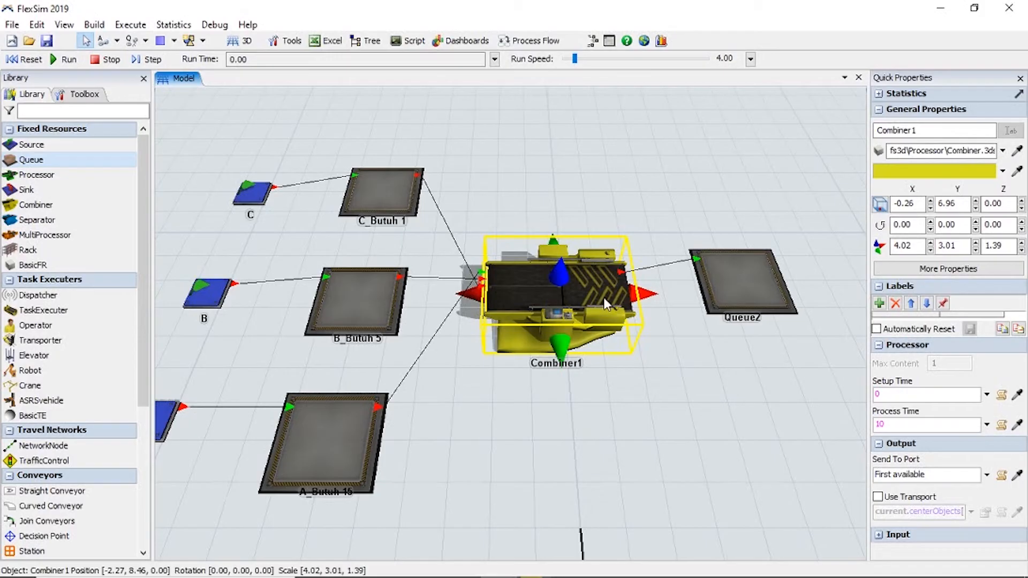
{"action": "double_click", "coordinate": [550, 277]}
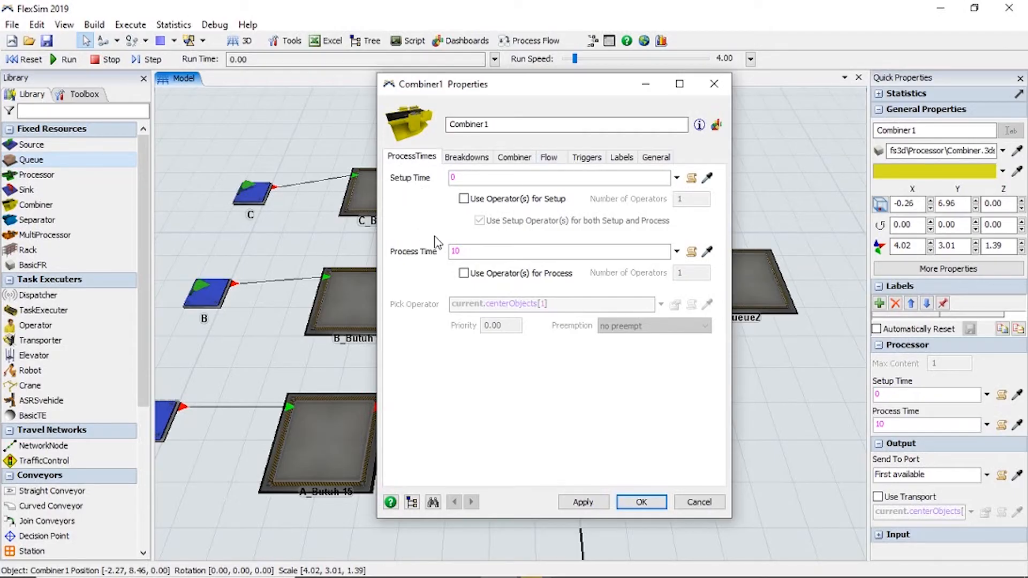
{"action": "left_click", "coordinate": [515, 161]}
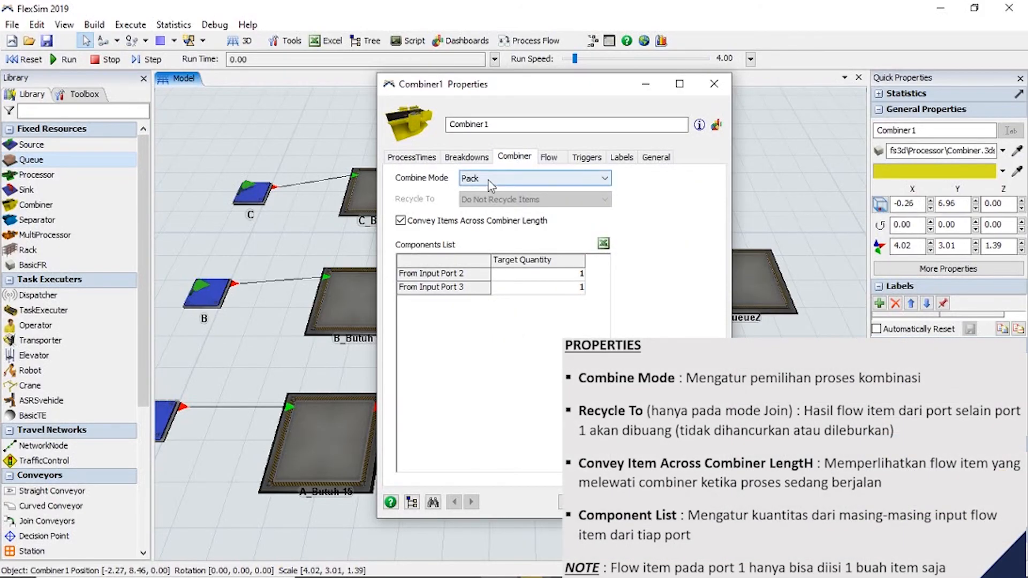
{"action": "left_click_drag", "start_coordinate": [477, 89], "coordinate": [341, 81]}
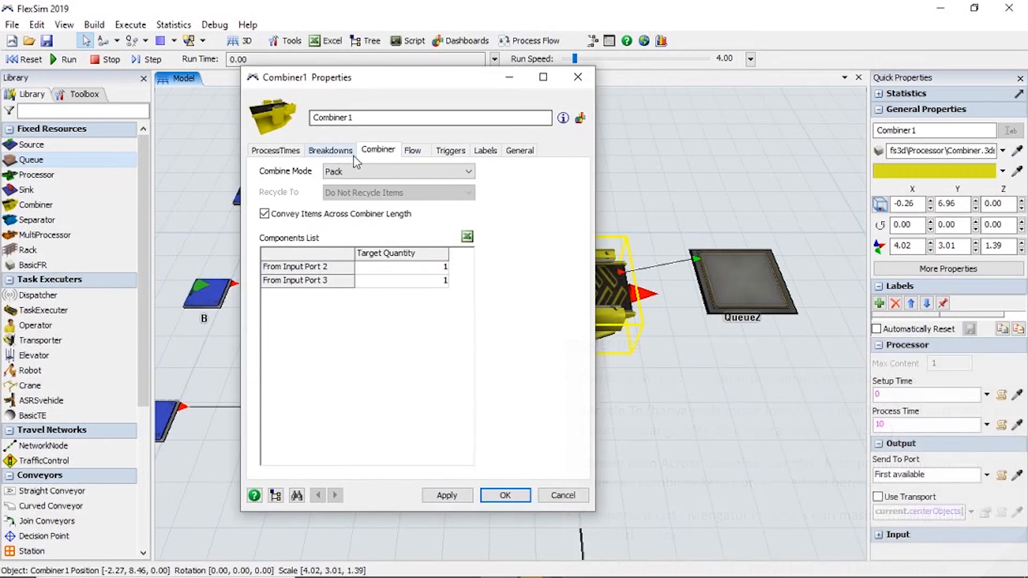
Review the available combine modes and set Combiner1's Combine Mode to Join.
{"action": "left_click", "coordinate": [354, 173]}
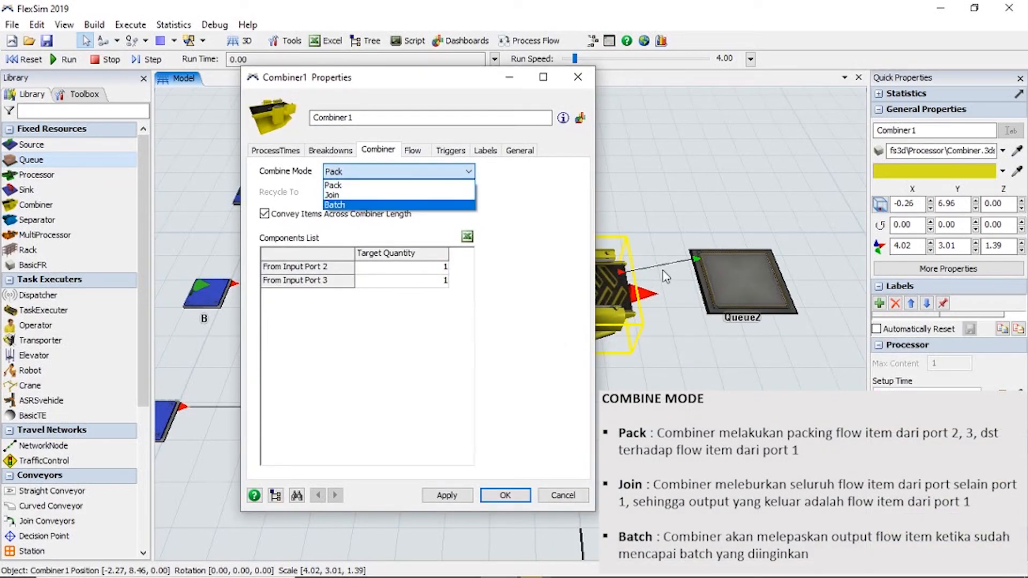
{"action": "left_click", "coordinate": [347, 175]}
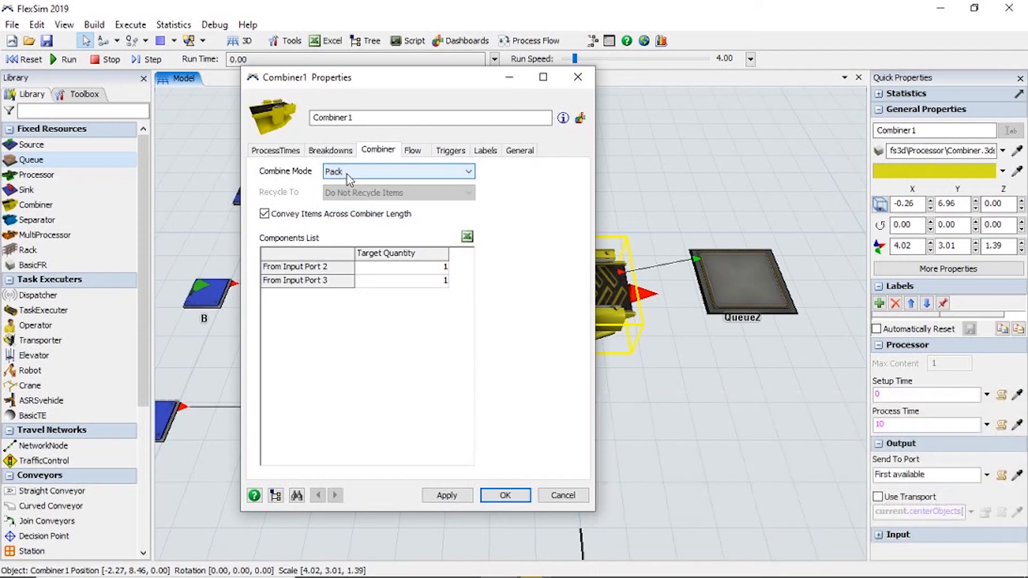
{"action": "left_click", "coordinate": [338, 172]}
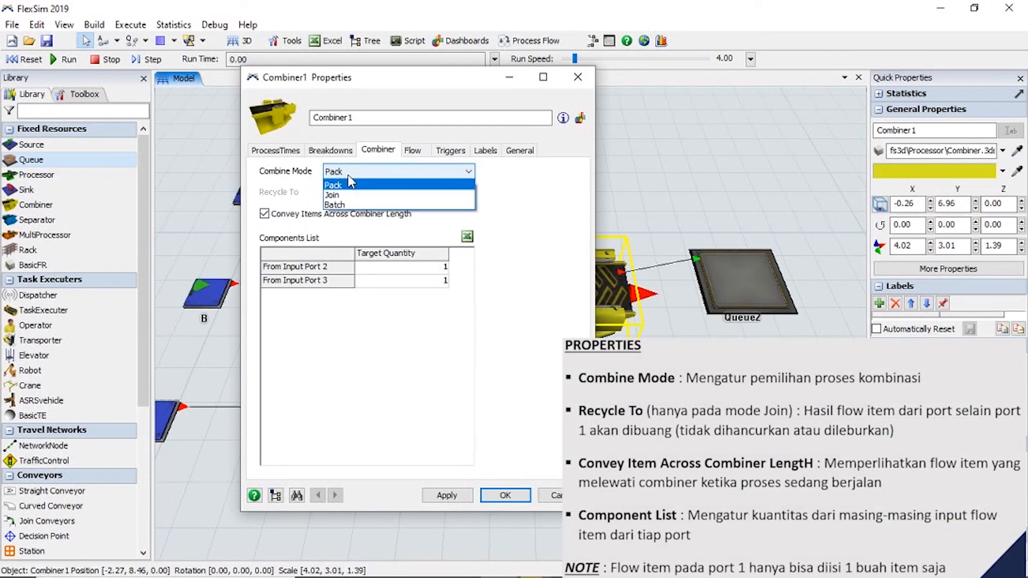
{"action": "left_click", "coordinate": [336, 196]}
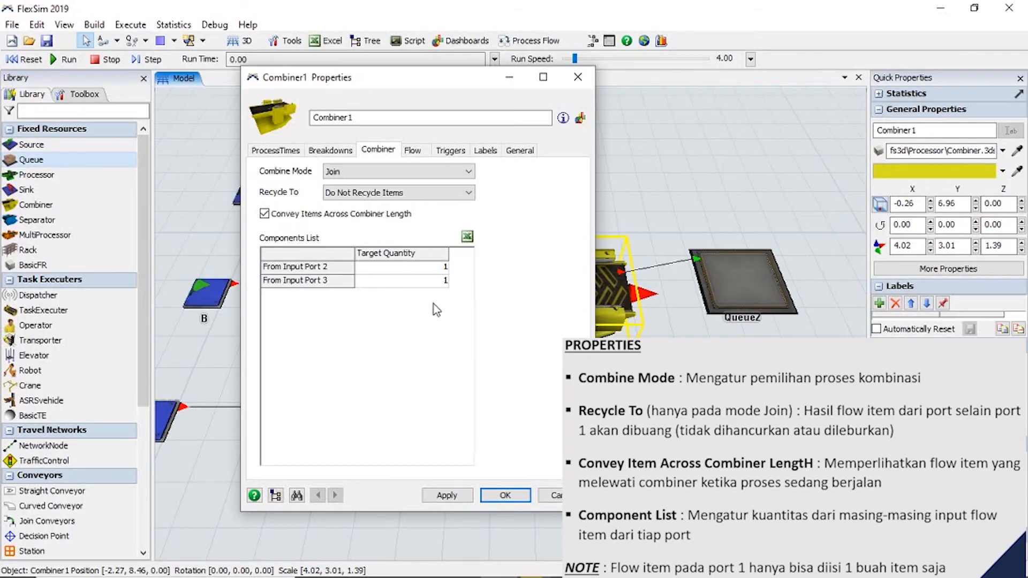
Move the C_Butuh 1 queue up to first rank among Combiner1's input ports.
{"action": "left_click_drag", "start_coordinate": [391, 95], "coordinate": [823, 113]}
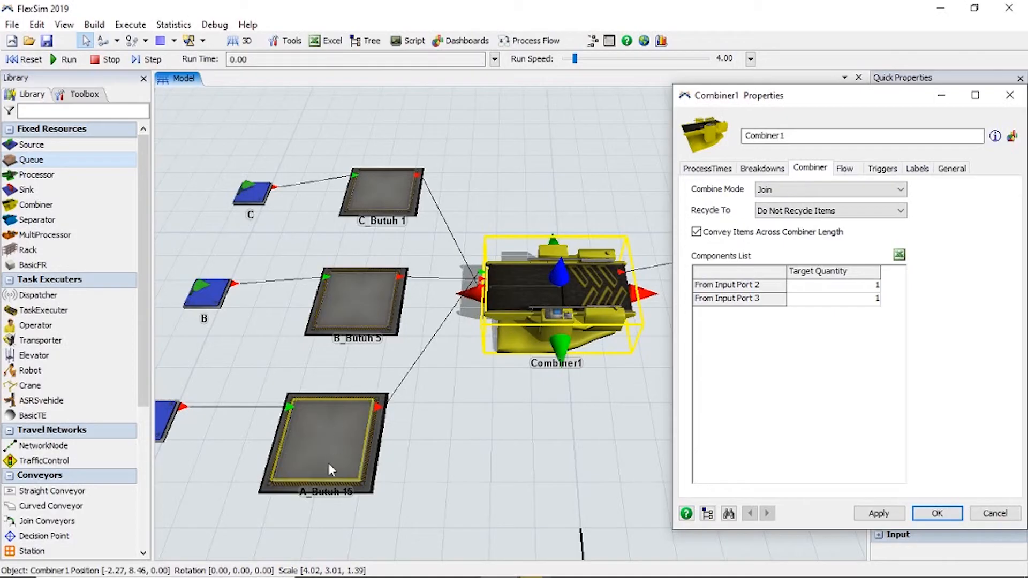
{"action": "left_click_drag", "start_coordinate": [452, 459], "coordinate": [393, 414]}
{"action": "left_click_drag", "start_coordinate": [780, 114], "coordinate": [427, 117]}
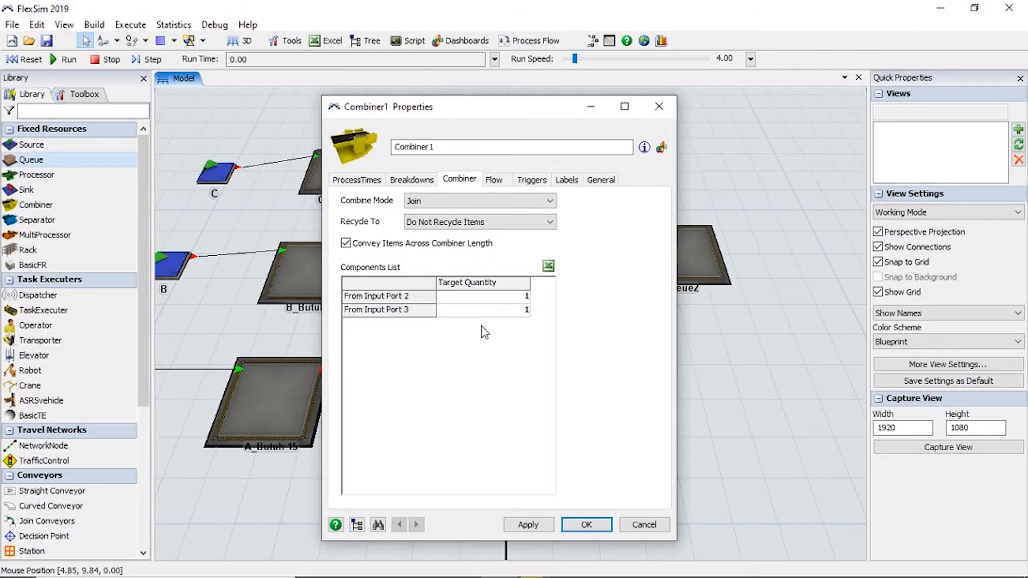
{"action": "left_click_drag", "start_coordinate": [488, 119], "coordinate": [403, 108]}
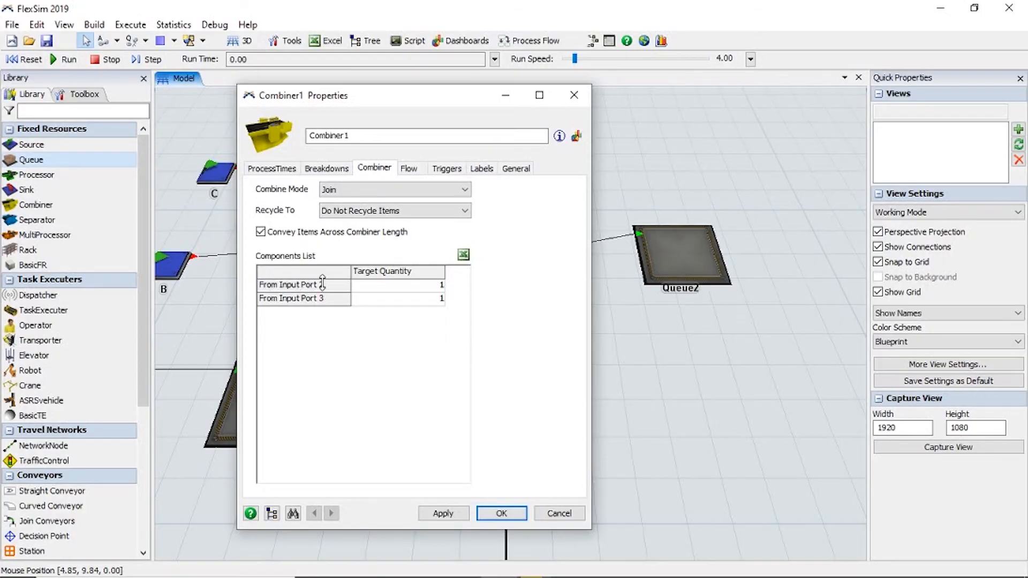
{"action": "left_click_drag", "start_coordinate": [381, 107], "coordinate": [542, 110]}
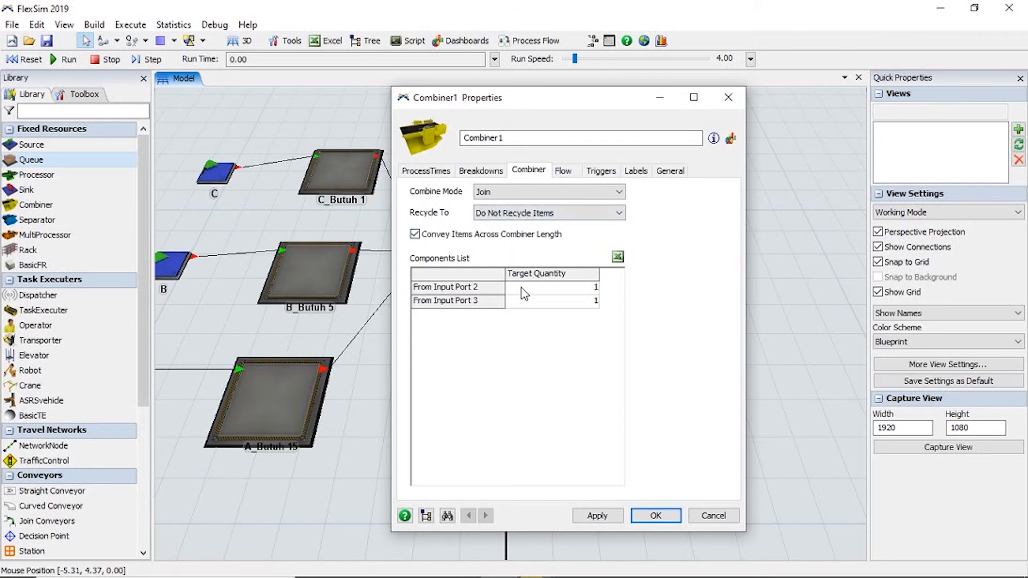
{"action": "left_click", "coordinate": [671, 170]}
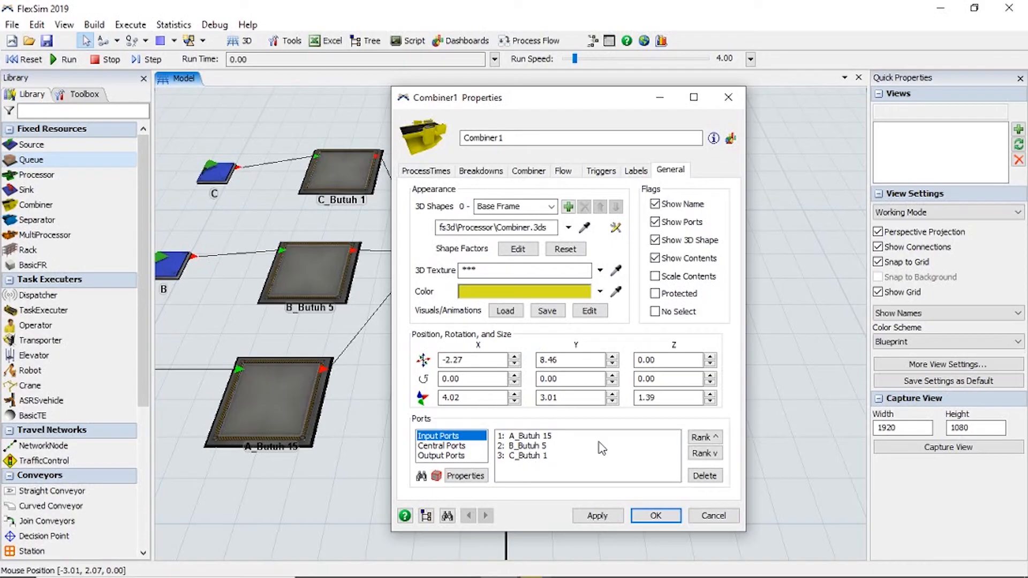
{"action": "left_click", "coordinate": [523, 458]}
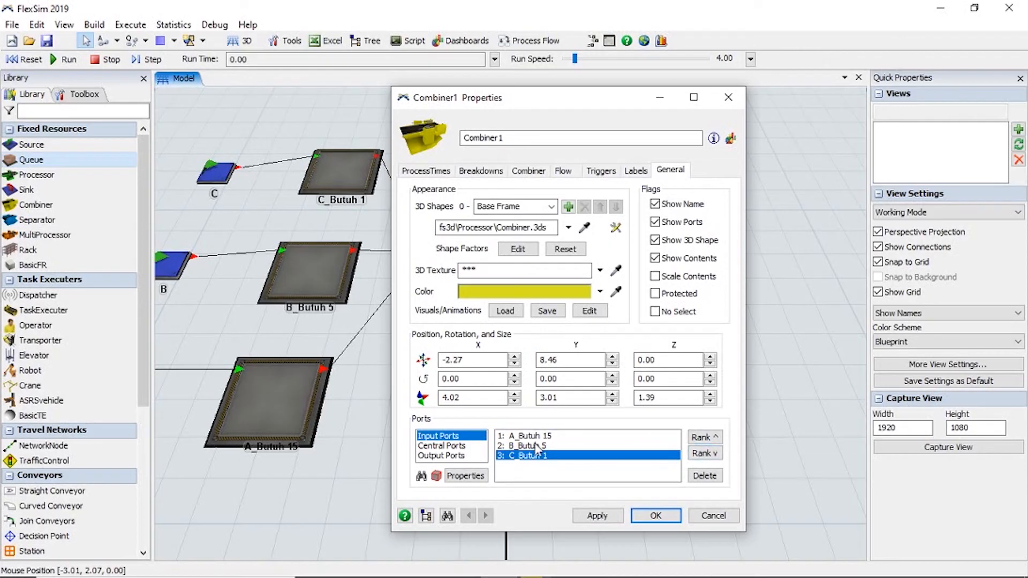
{"action": "left_click", "coordinate": [704, 437]}
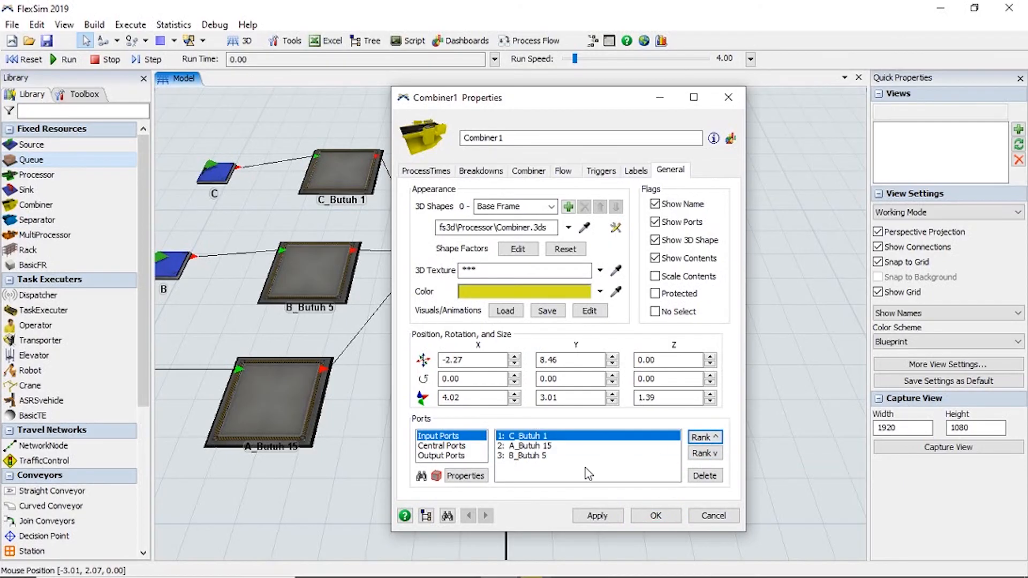
Set the Target Quantity for Input Port 2 to 15 in Combiner1's Components List, matching the A_Butuh 15 queue.
{"action": "left_click", "coordinate": [537, 447]}
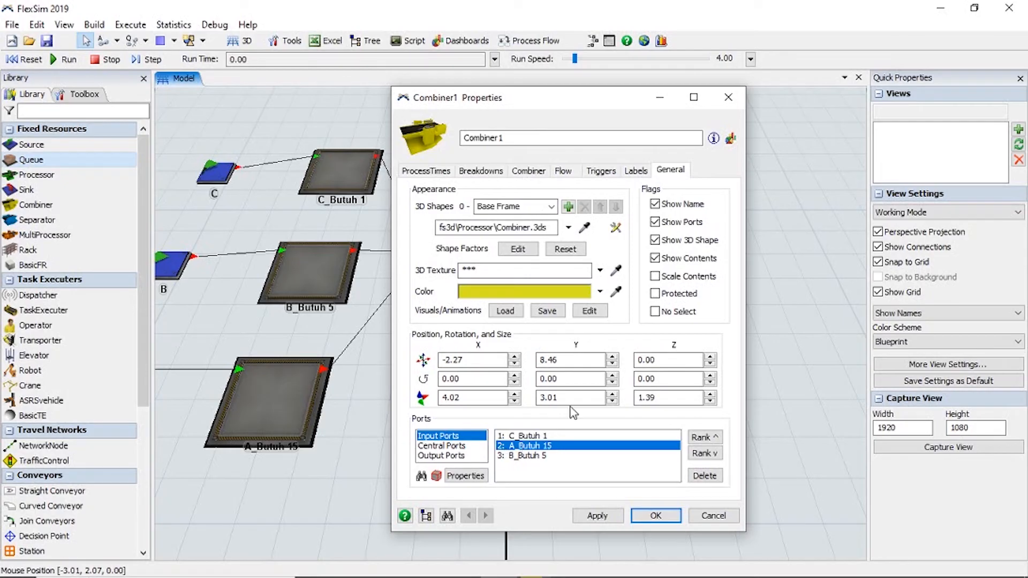
{"action": "left_click", "coordinate": [541, 176]}
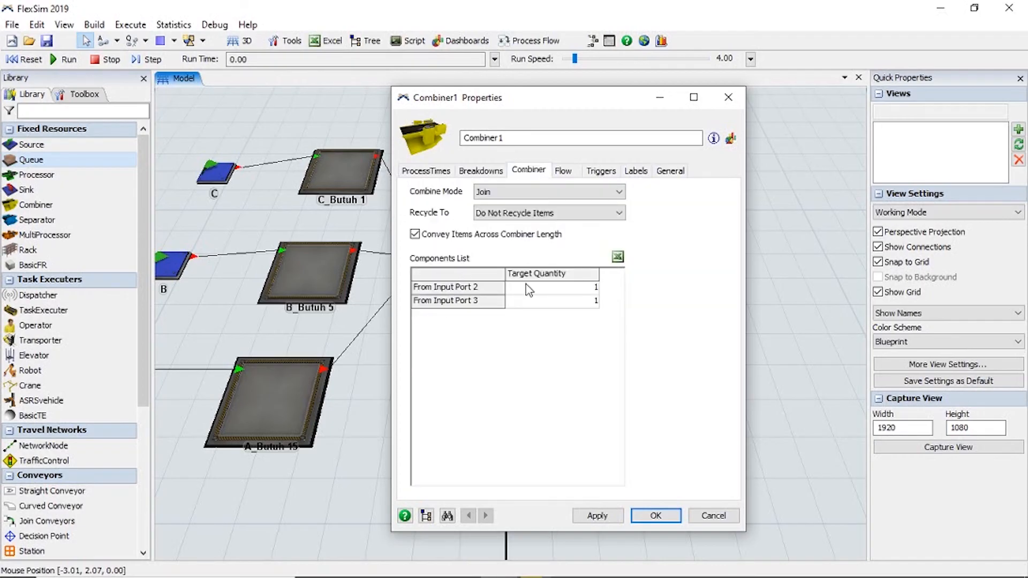
{"action": "left_click", "coordinate": [590, 290]}
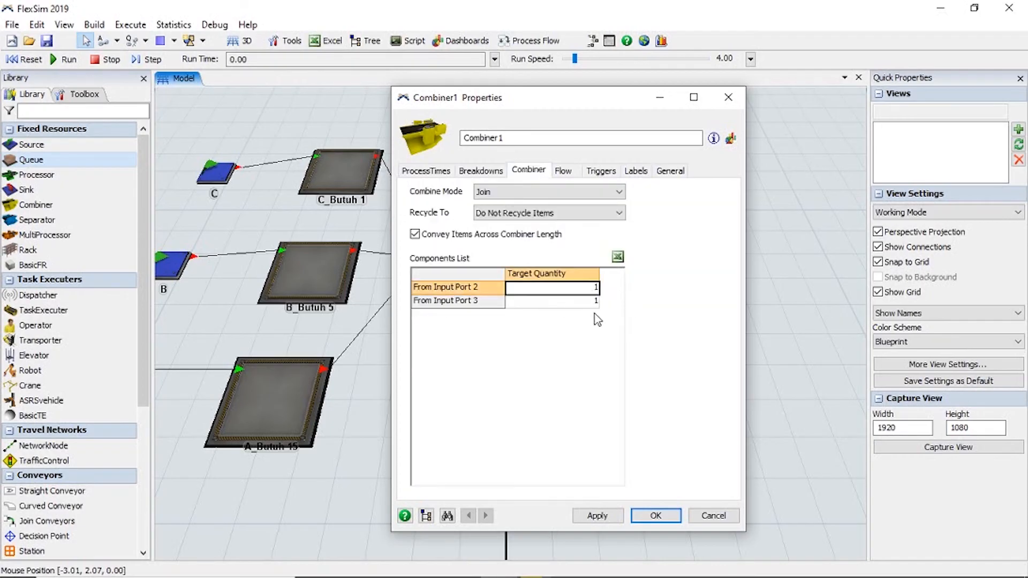
{"action": "type", "text": "1"}
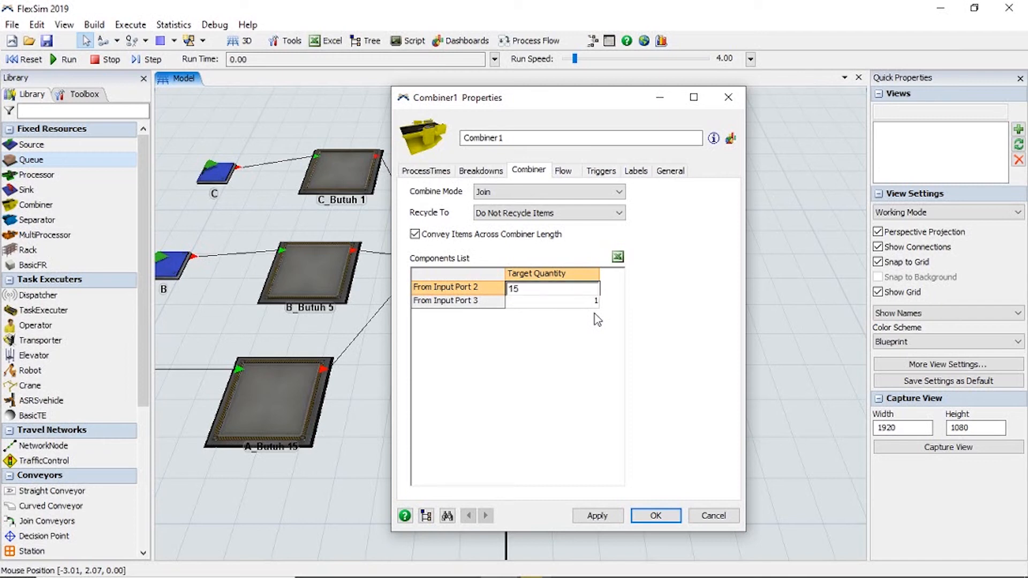
{"action": "left_click", "coordinate": [598, 314]}
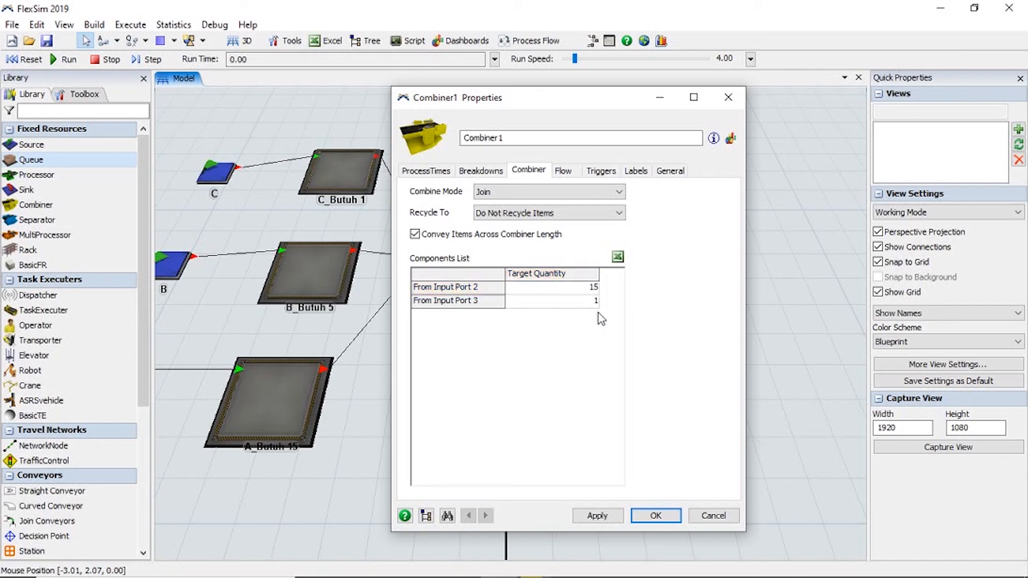
Check which queue feeds Combiner1's third input port, set the Target Quantity for Input Port 3 to 5, and accept the combiner properties.
{"action": "left_click", "coordinate": [671, 171]}
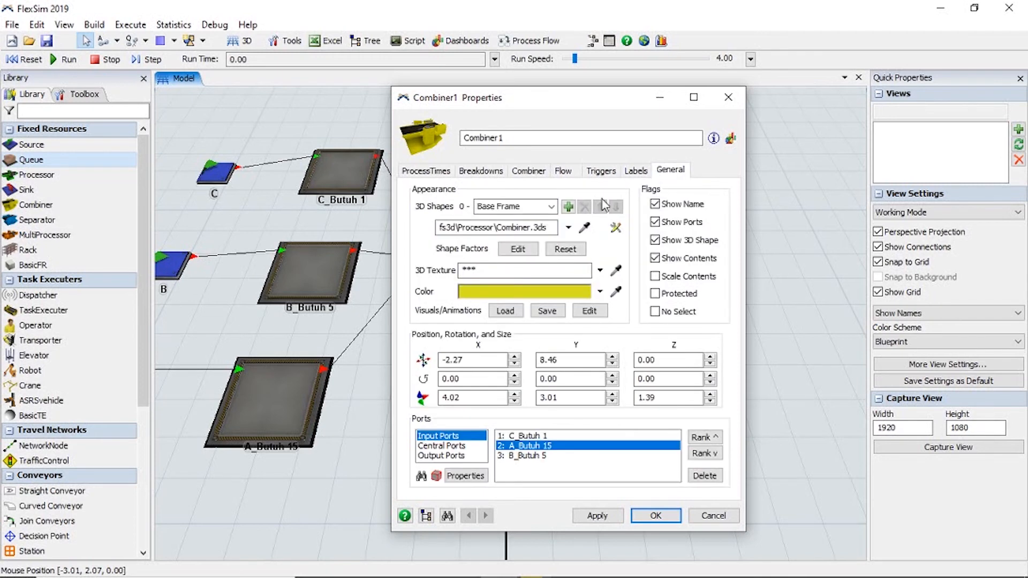
{"action": "left_click", "coordinate": [500, 457]}
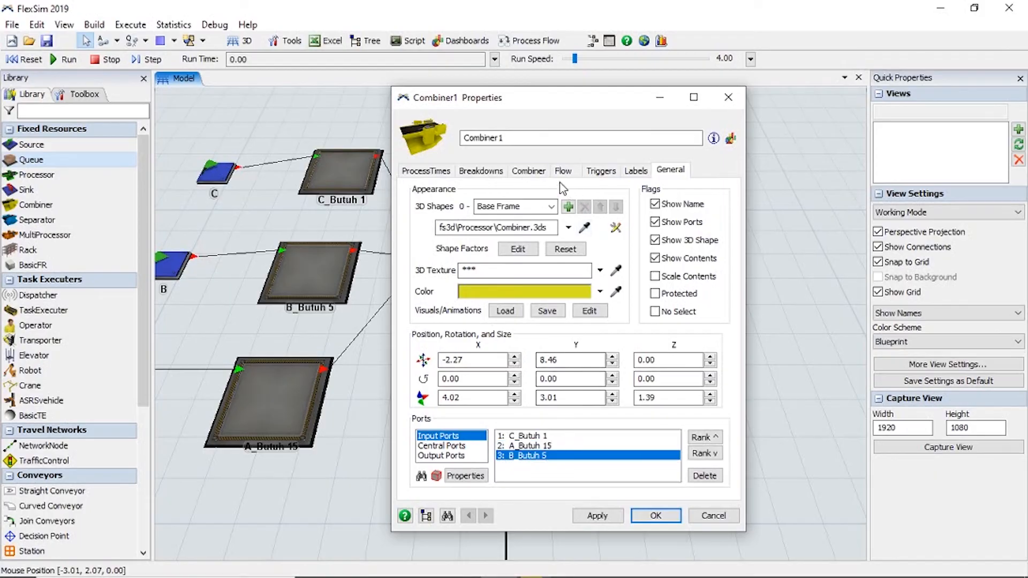
{"action": "left_click", "coordinate": [544, 171]}
{"action": "left_click", "coordinate": [580, 304]}
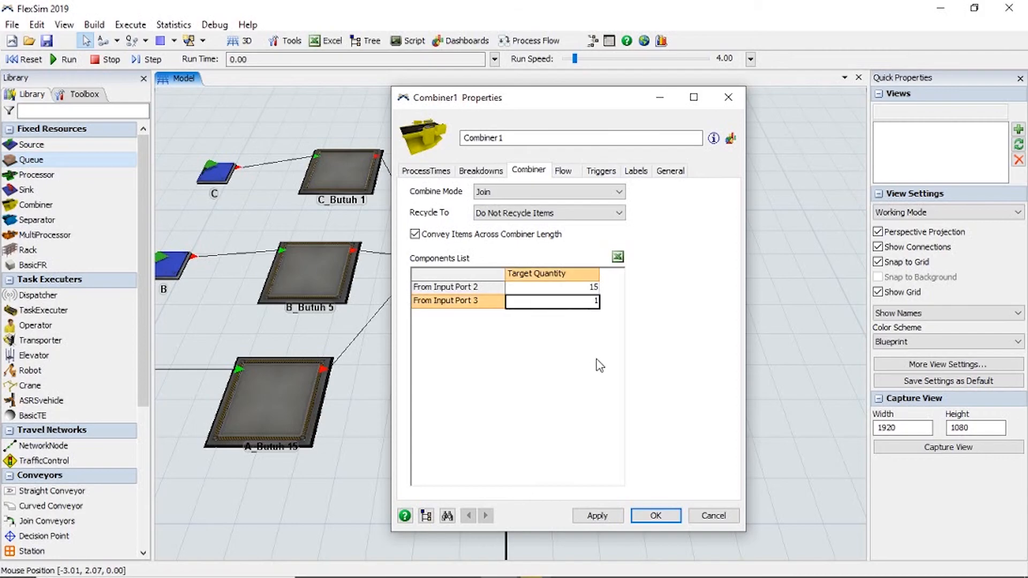
{"action": "type", "text": "4"}
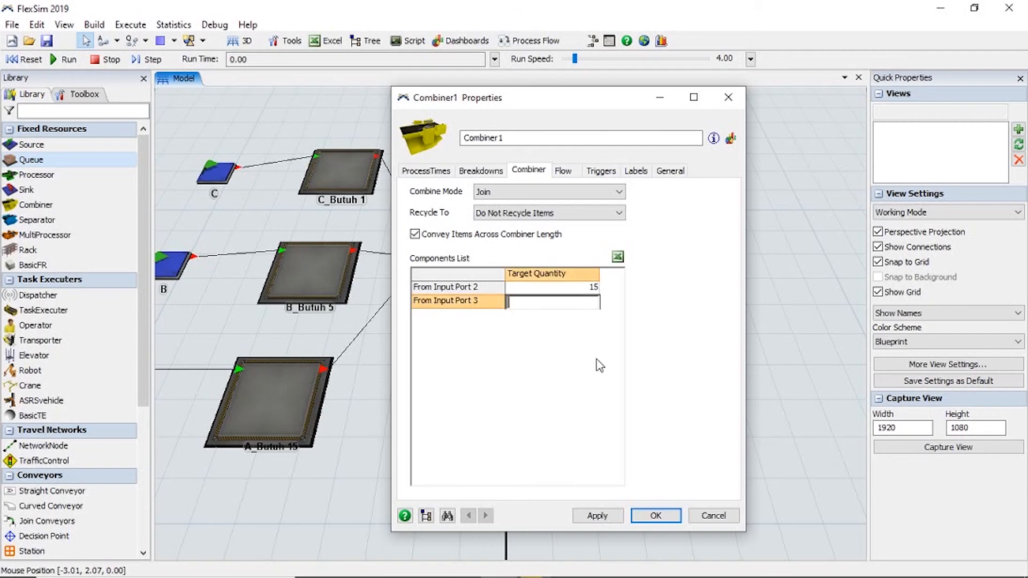
{"action": "left_click", "coordinate": [545, 321]}
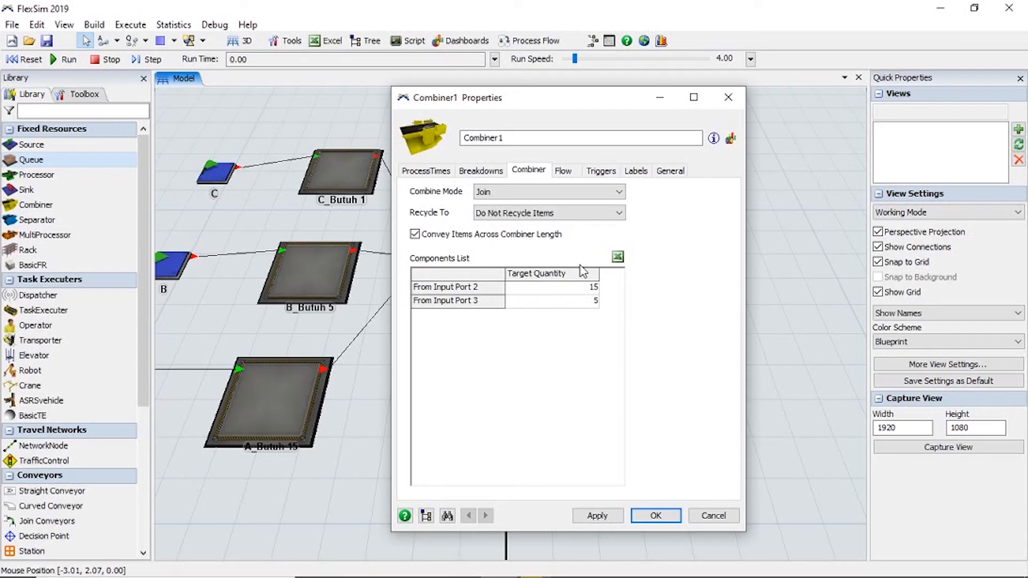
{"action": "left_click", "coordinate": [656, 516]}
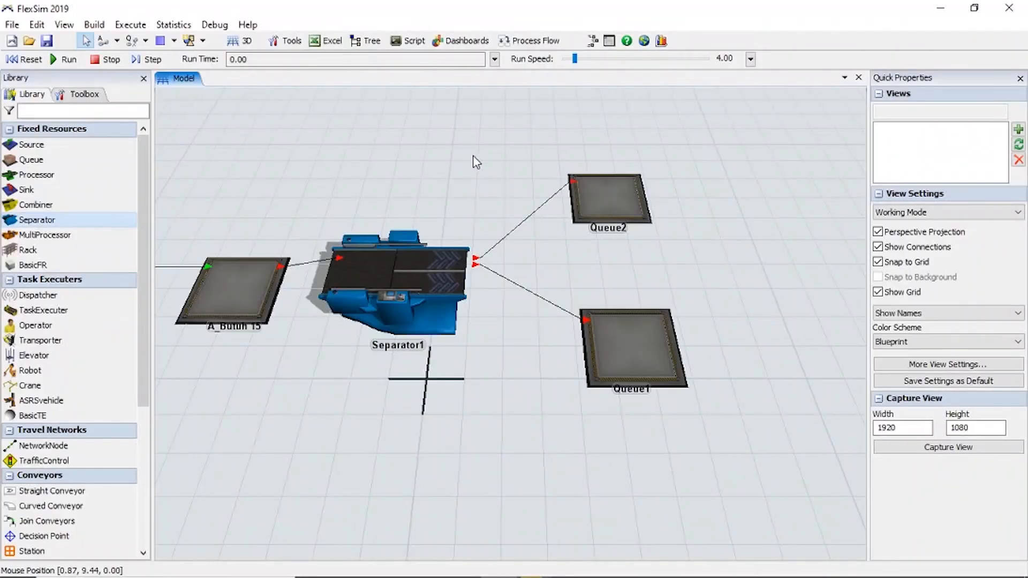
Open Separator1's separator settings and set the Split/Unpack Quantity to 5 in Unpack mode.
{"action": "scroll", "coordinate": [429, 300], "scroll_direction": "up", "scroll_amount": 2}
{"action": "double_click", "coordinate": [428, 299]}
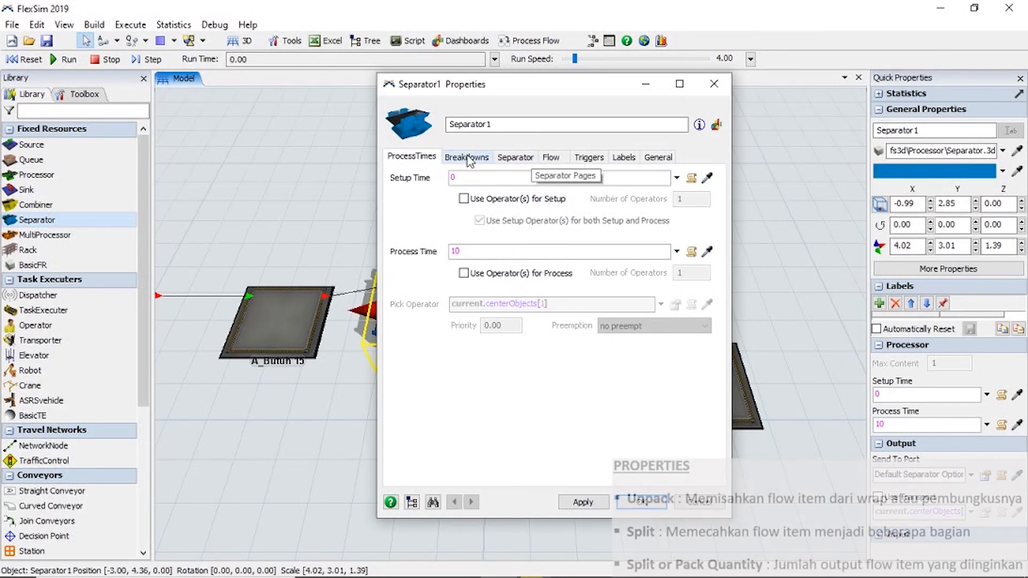
{"action": "left_click", "coordinate": [486, 158]}
{"action": "left_click", "coordinate": [503, 157]}
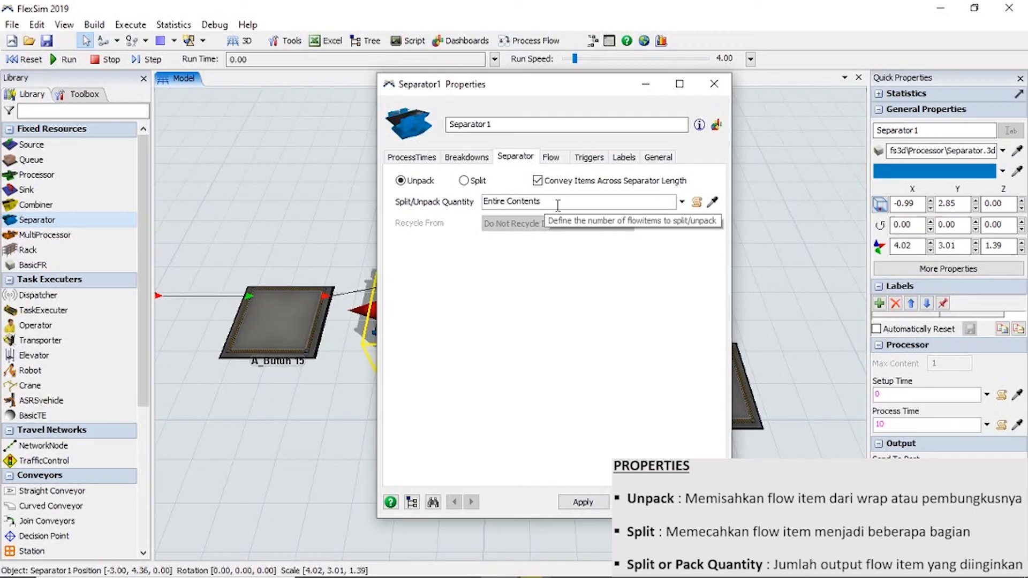
{"action": "double_click", "coordinate": [514, 201]}
{"action": "left_click_drag", "start_coordinate": [515, 201], "coordinate": [483, 202]}
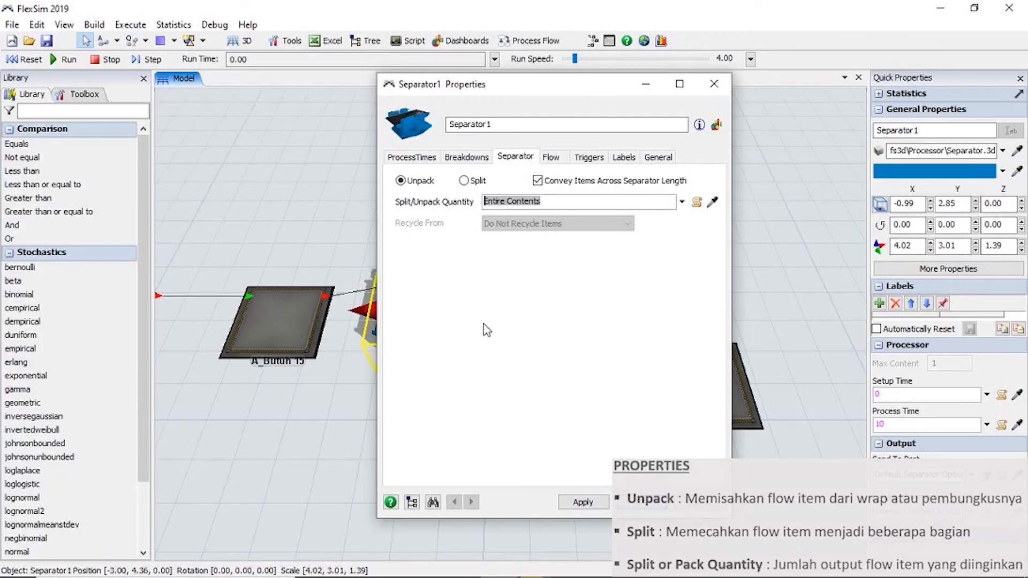
{"action": "type", "text": "5"}
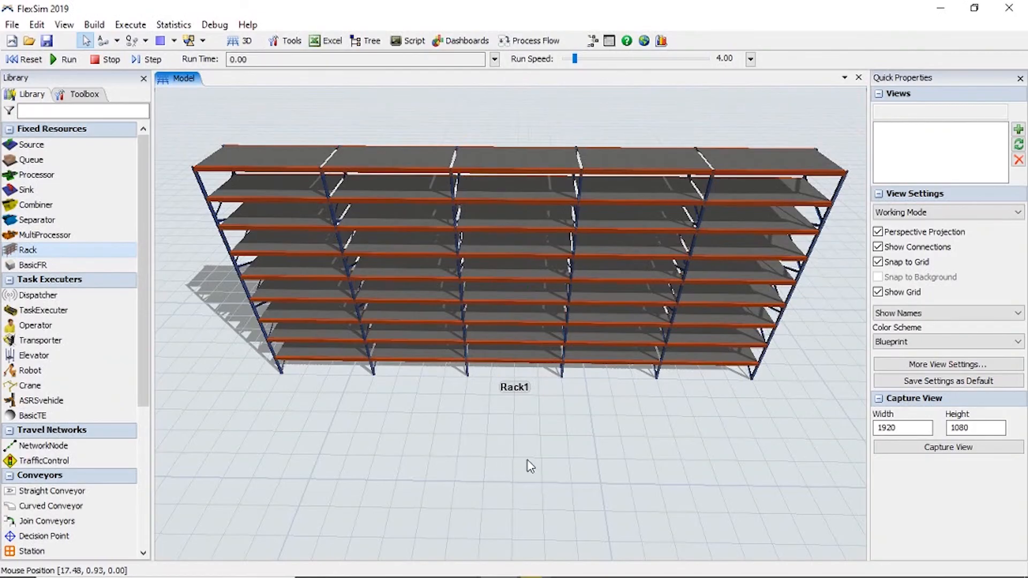
Open Rack1's properties, review its visual and logic settings, and bring up its size table beside the rack.
{"action": "right_click_drag", "start_coordinate": [514, 471], "coordinate": [555, 431]}
{"action": "left_click", "coordinate": [515, 320]}
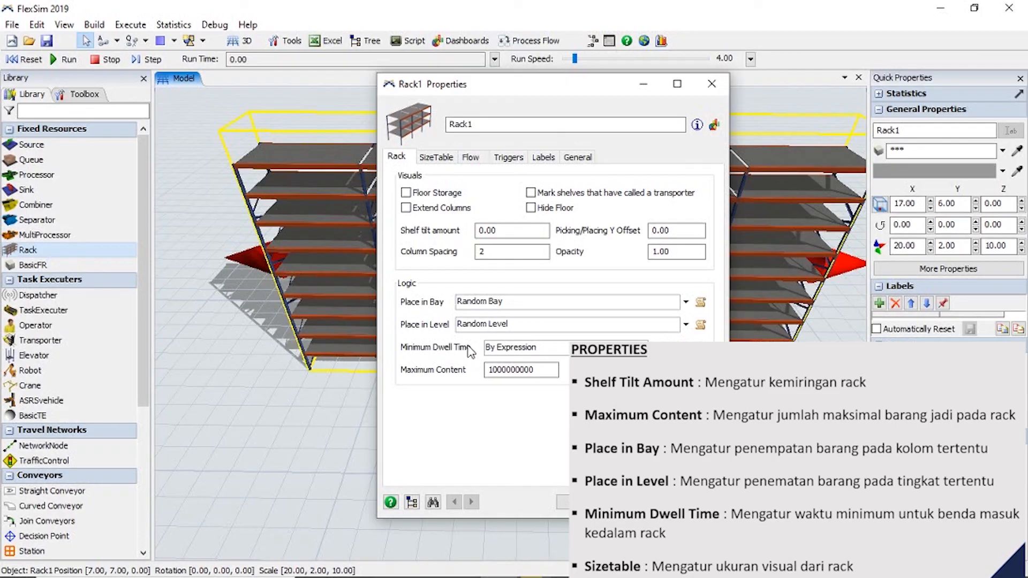
{"action": "left_click_drag", "start_coordinate": [516, 95], "coordinate": [337, 96]}
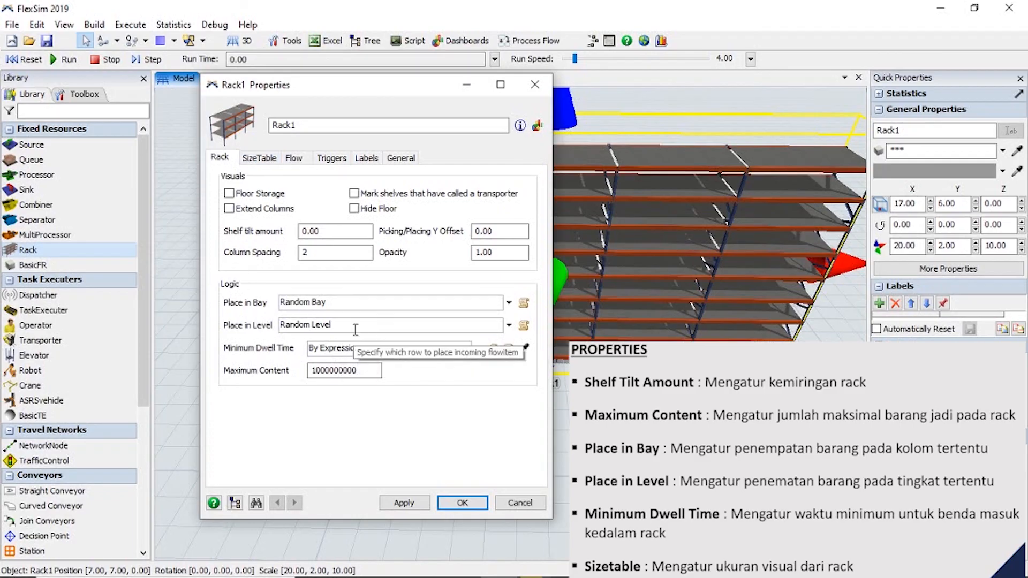
{"action": "left_click", "coordinate": [253, 159]}
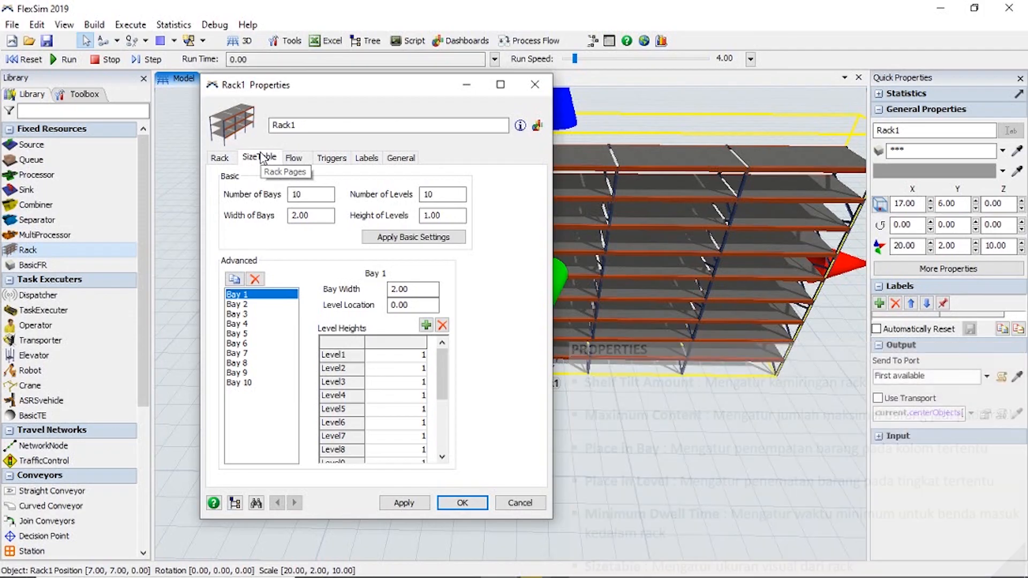
{"action": "left_click_drag", "start_coordinate": [335, 86], "coordinate": [283, 99]}
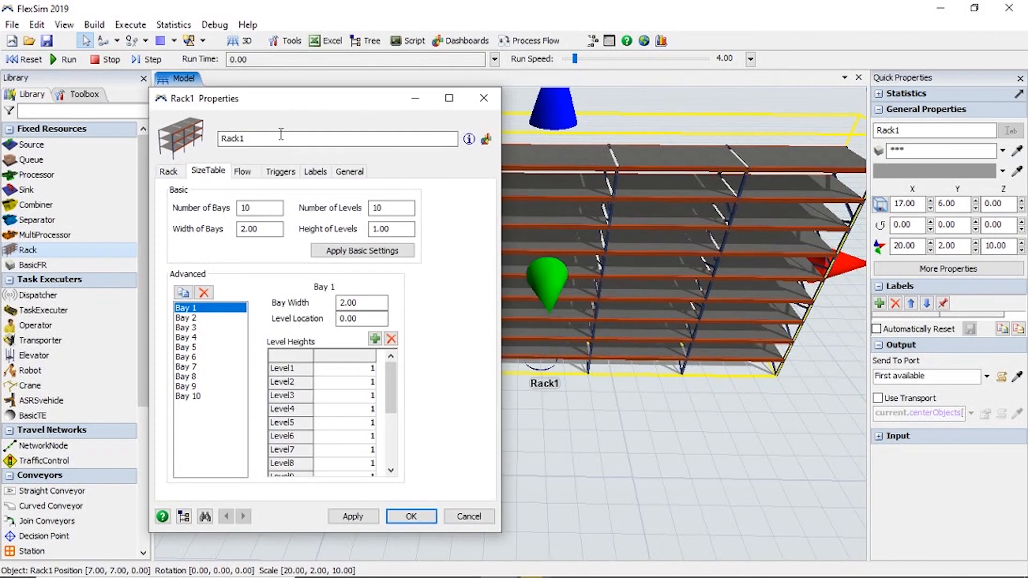
Set Rack1 to 5 bays, 5 levels and a bay width of 5, apply the basic settings and accept the properties.
{"action": "double_click", "coordinate": [259, 207]}
{"action": "type", "text": "5"}
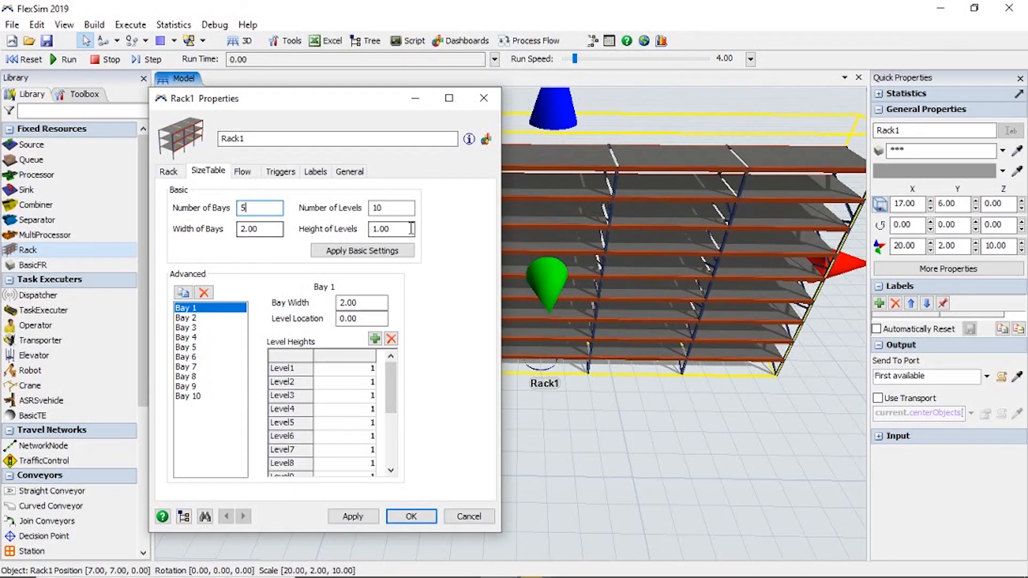
{"action": "double_click", "coordinate": [380, 208]}
{"action": "type", "text": "5"}
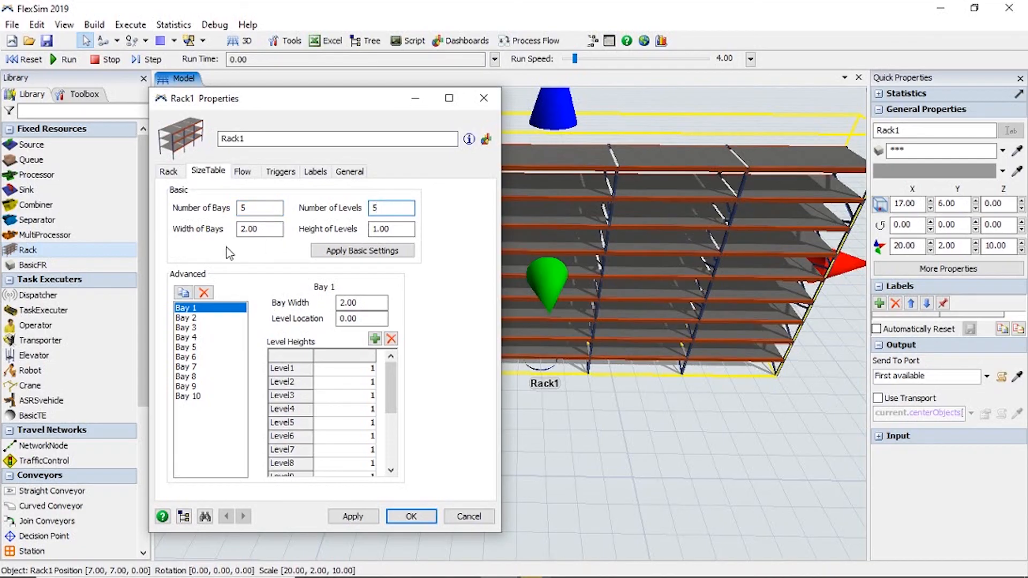
{"action": "double_click", "coordinate": [253, 230]}
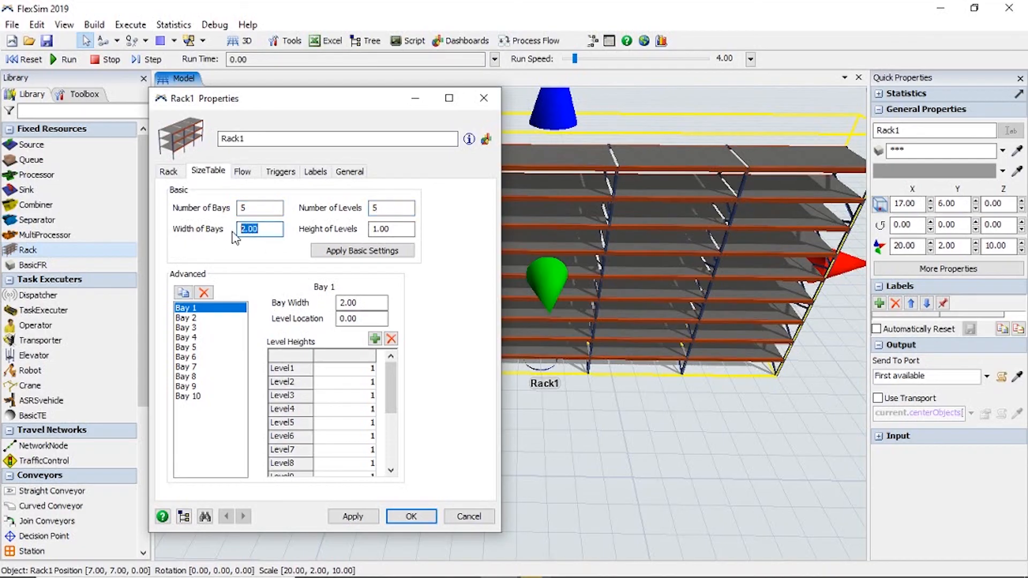
{"action": "type", "text": "1"}
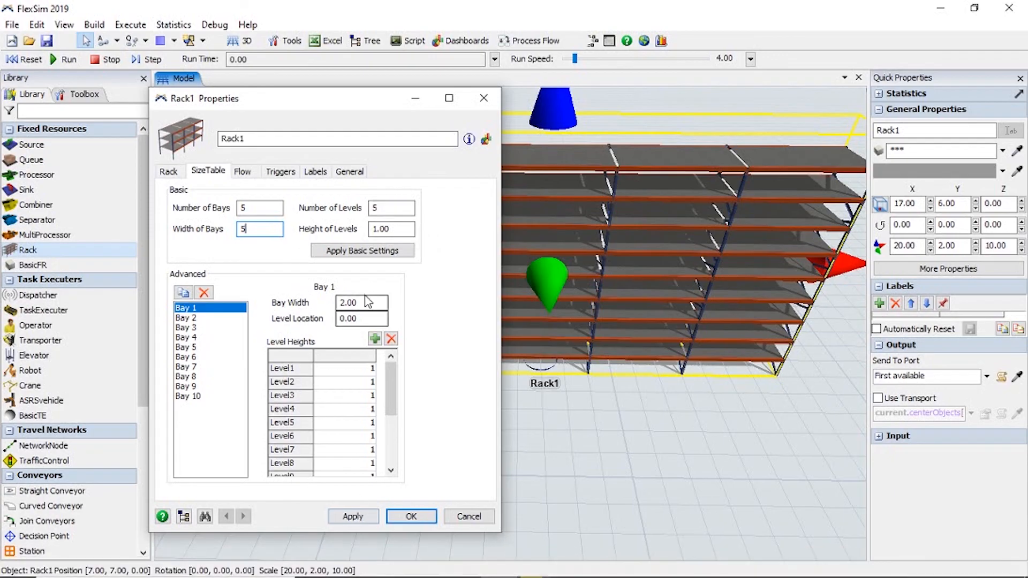
{"action": "left_click", "coordinate": [377, 255]}
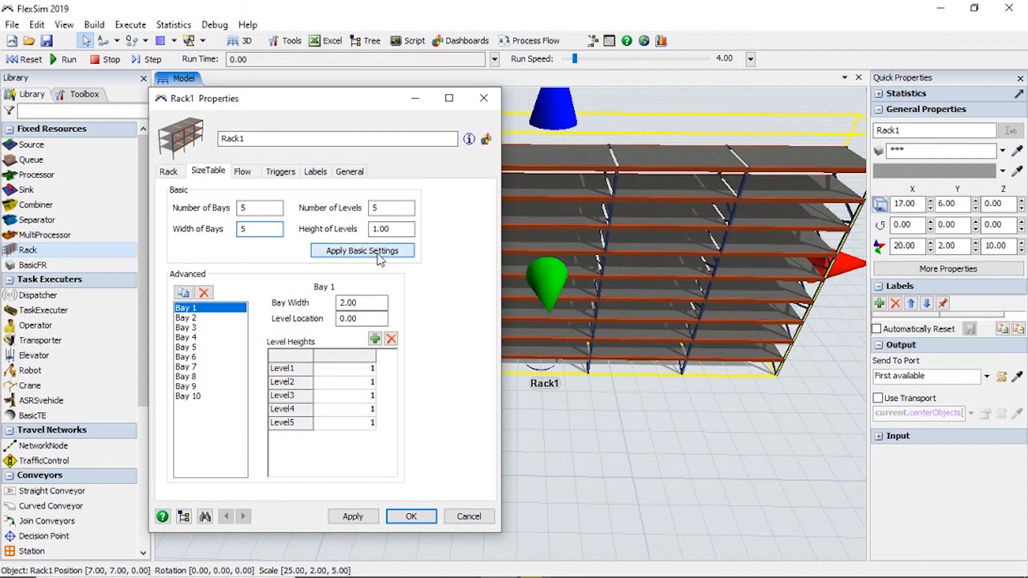
{"action": "left_click", "coordinate": [411, 516]}
{"action": "left_click_drag", "start_coordinate": [601, 473], "coordinate": [420, 491]}
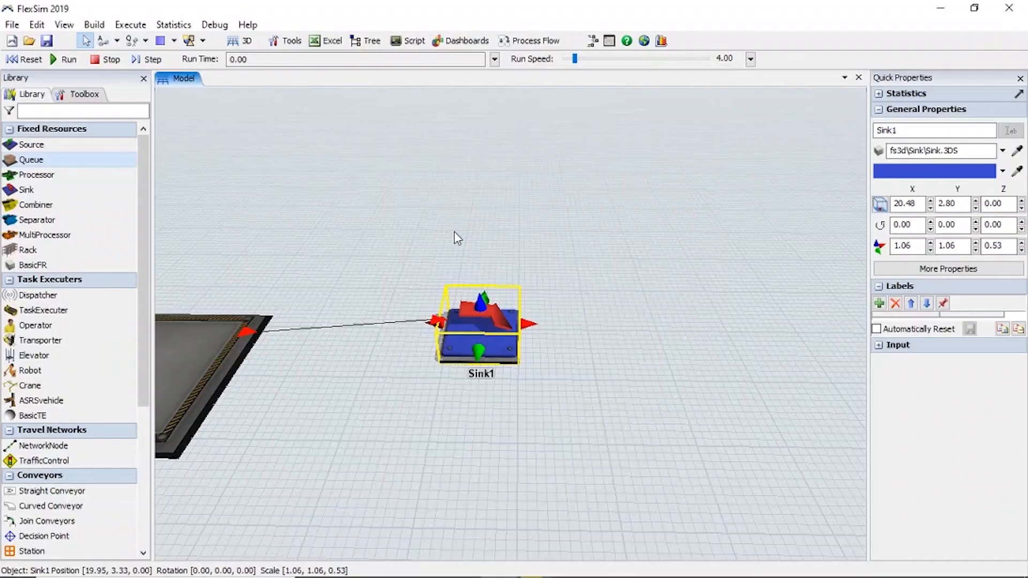
Open Sink1's properties, review its Recycling Strategy and bring up the input pull settings.
{"action": "left_click_drag", "start_coordinate": [454, 232], "coordinate": [439, 190]}
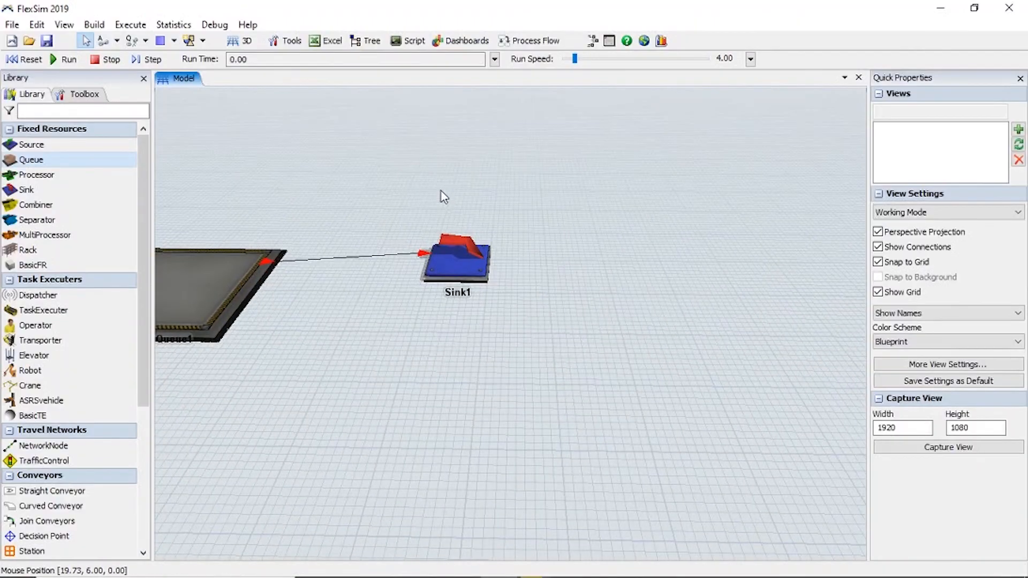
{"action": "left_click_drag", "start_coordinate": [383, 206], "coordinate": [391, 241]}
{"action": "double_click", "coordinate": [456, 320]}
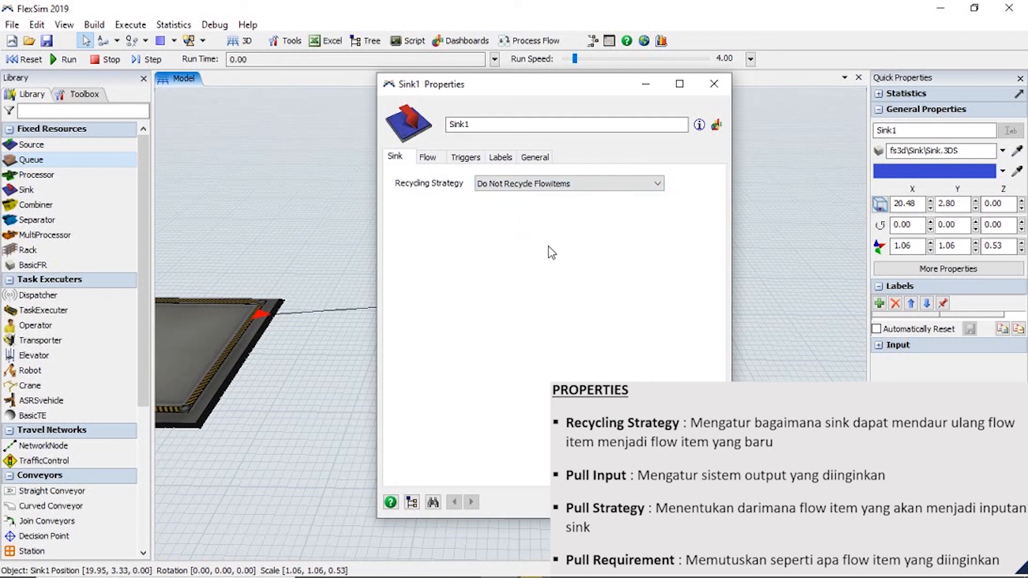
{"action": "left_click", "coordinate": [437, 158]}
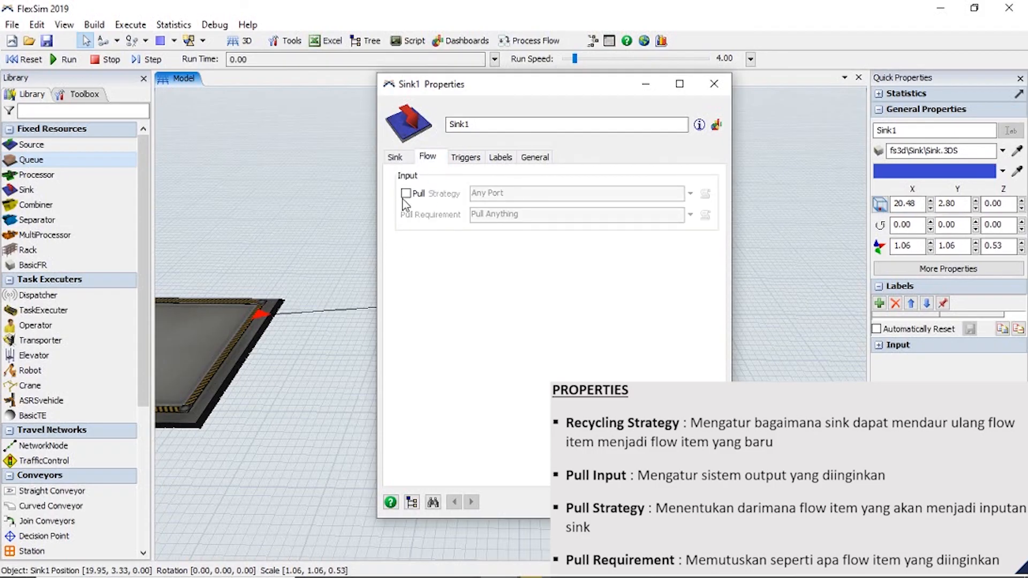